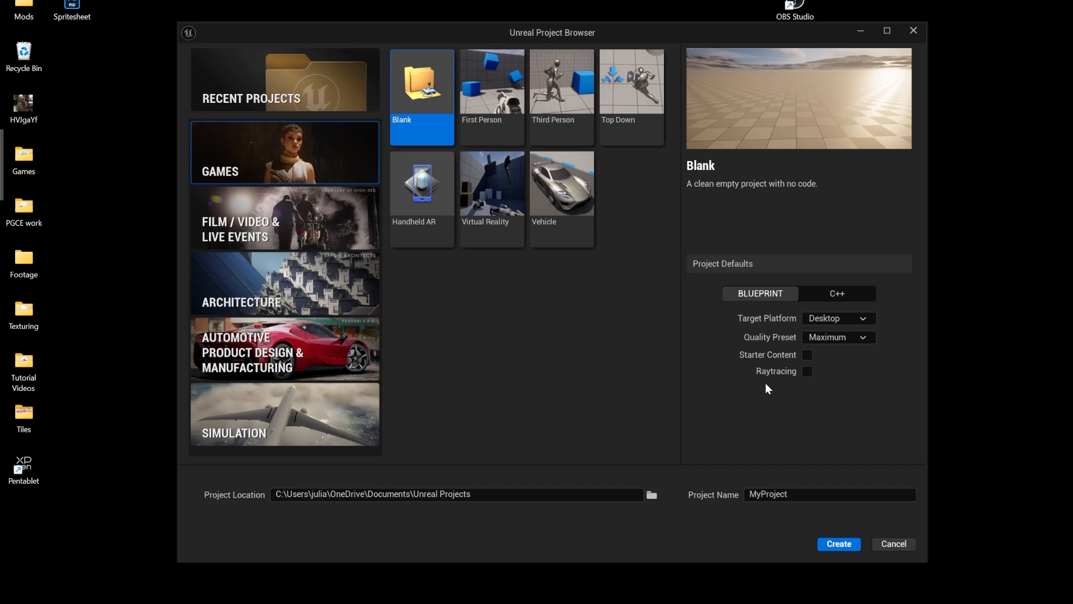
Name the blank Games project Animations and create it with the Blueprint, Desktop and Maximum quality defaults
double_click(783, 495)
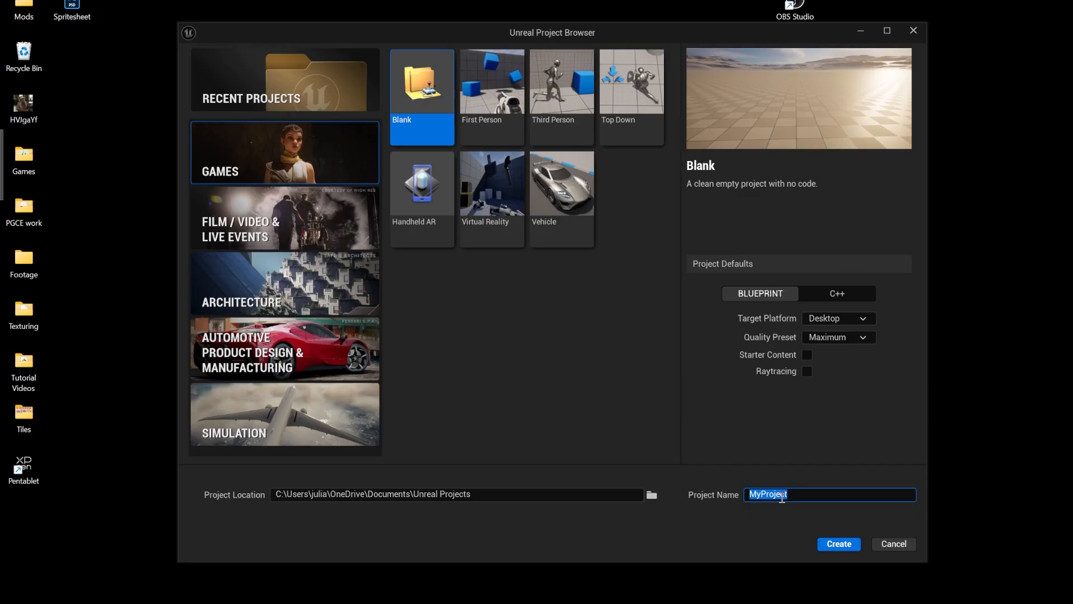
type("Animations")
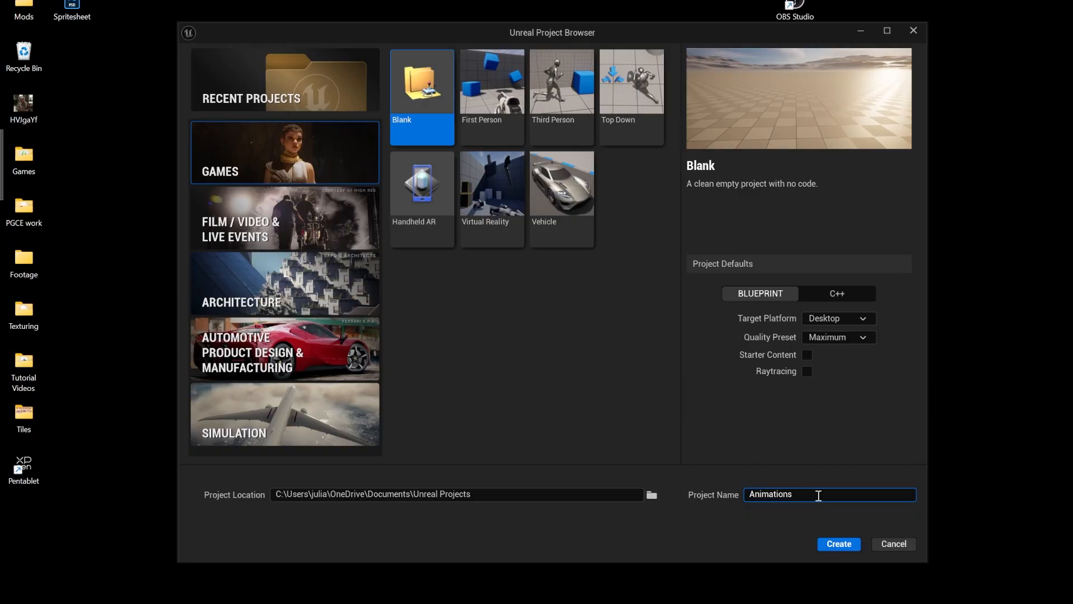
left_click(830, 542)
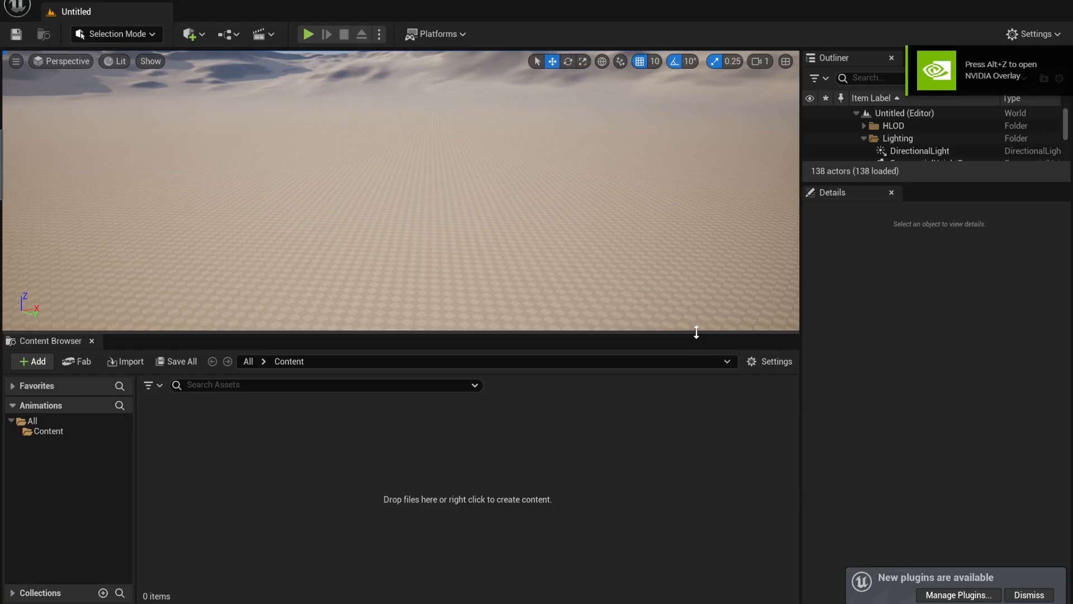
Resize the editor layout to widen the viewport, narrow the Outliner and Details area, and leave a medium-height Content Browser
left_click_drag(694, 331, 702, 479)
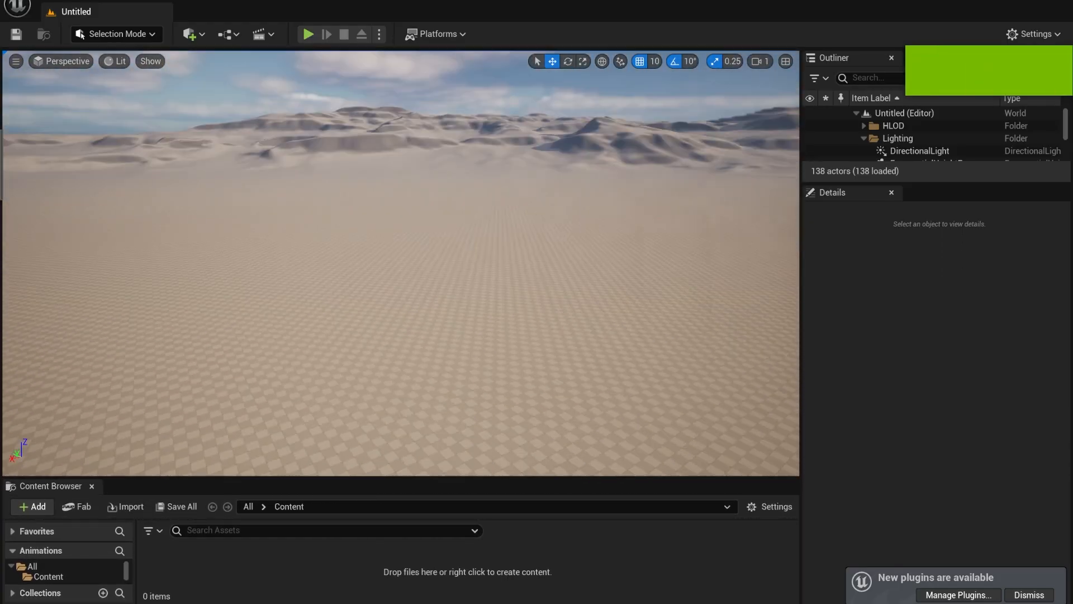
right_click_drag(691, 340, 760, 340)
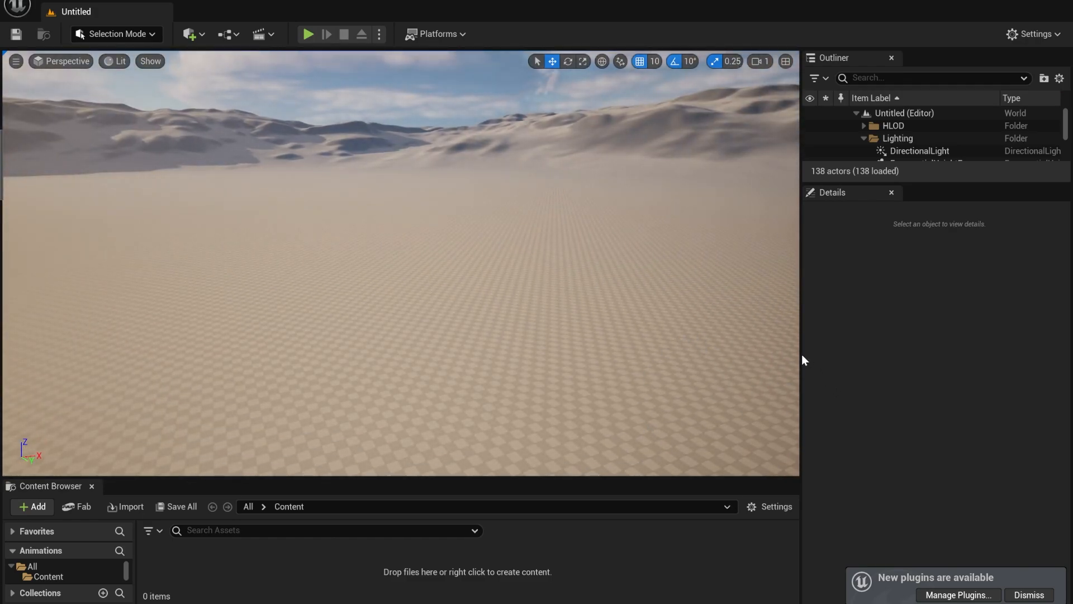
left_click_drag(800, 354, 958, 355)
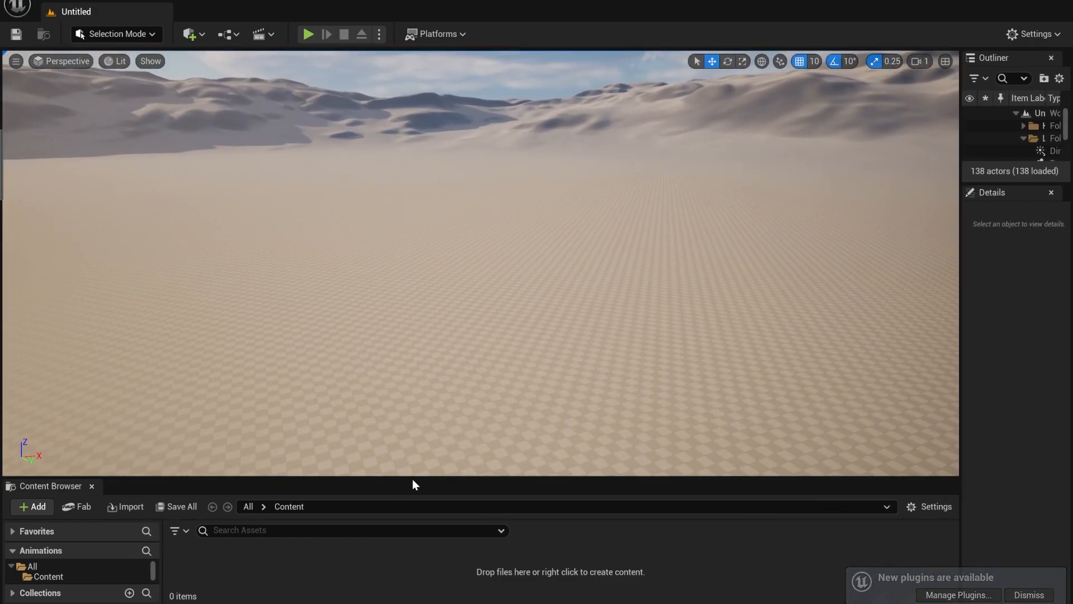
left_click_drag(412, 478, 423, 398)
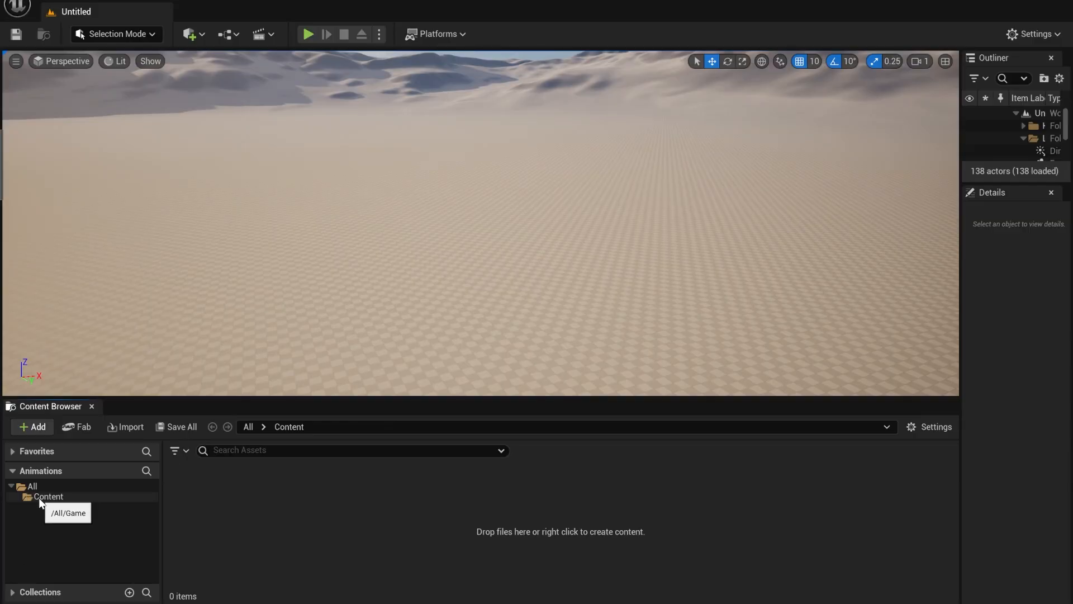
Create a folder named Sprites inside the Content folder and open it
left_click(31, 426)
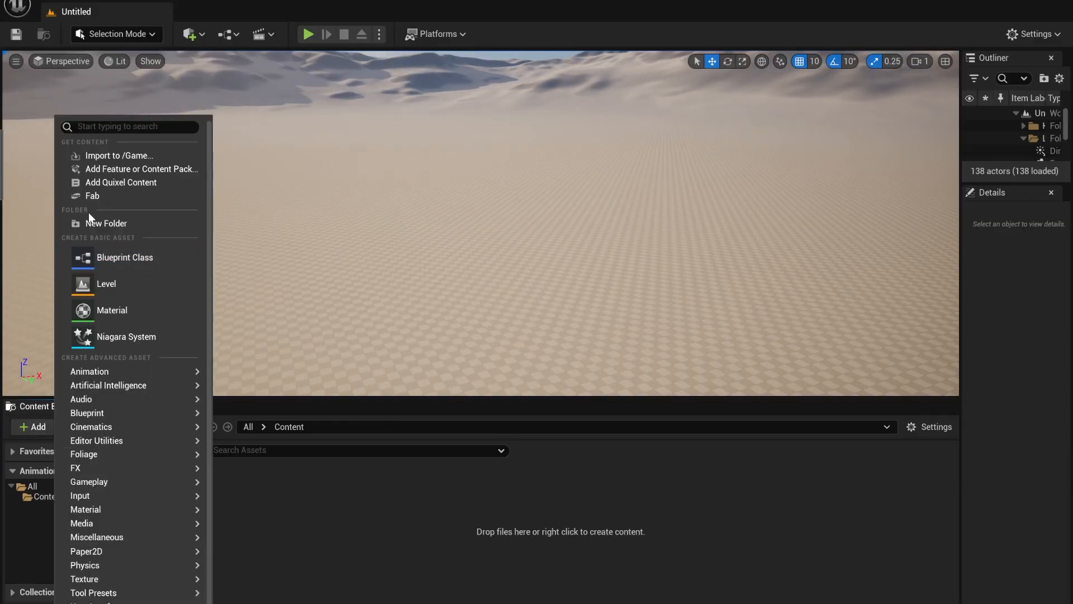
left_click(142, 223)
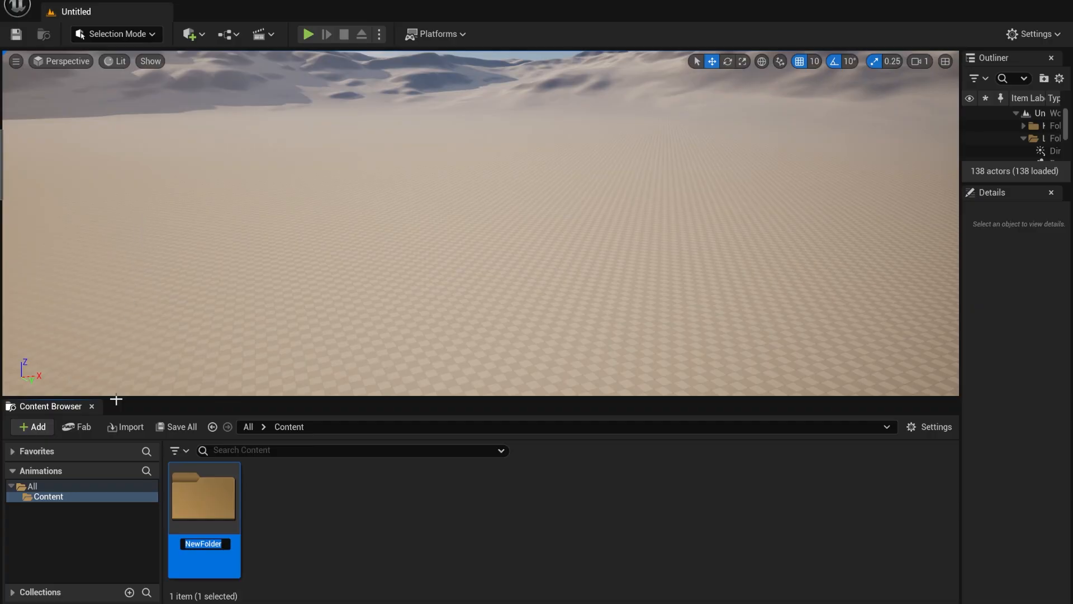
type("Sprites")
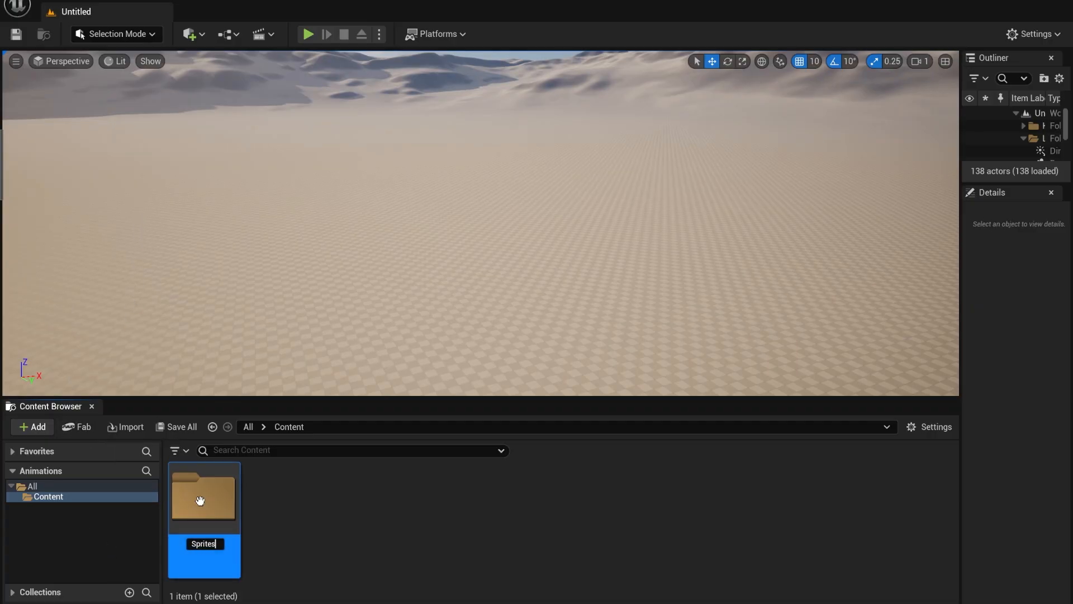
key("Return")
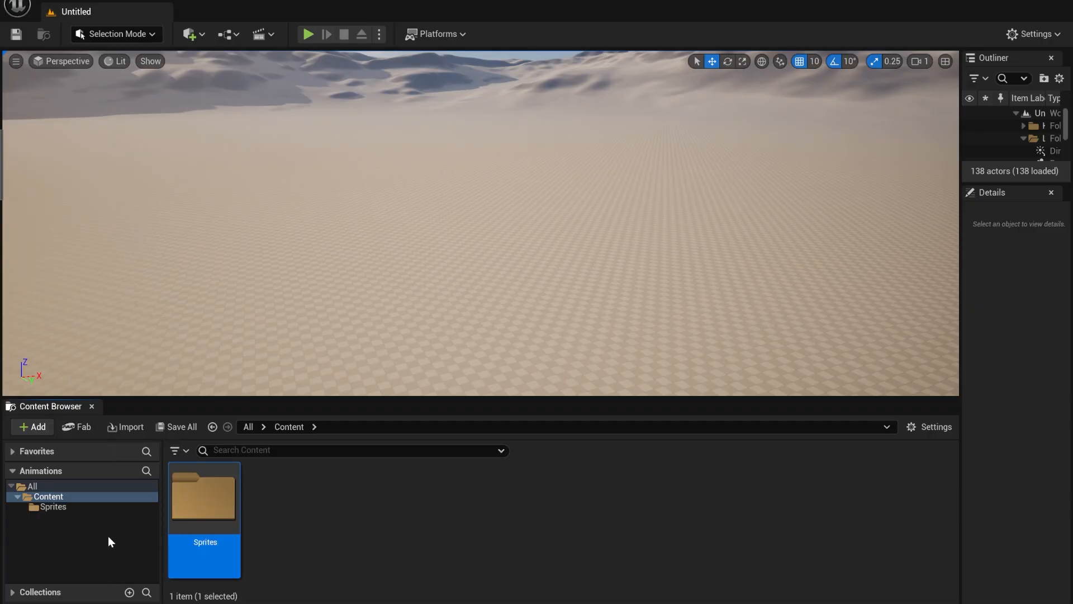
left_click(14, 496)
left_click(17, 497)
left_click(47, 506)
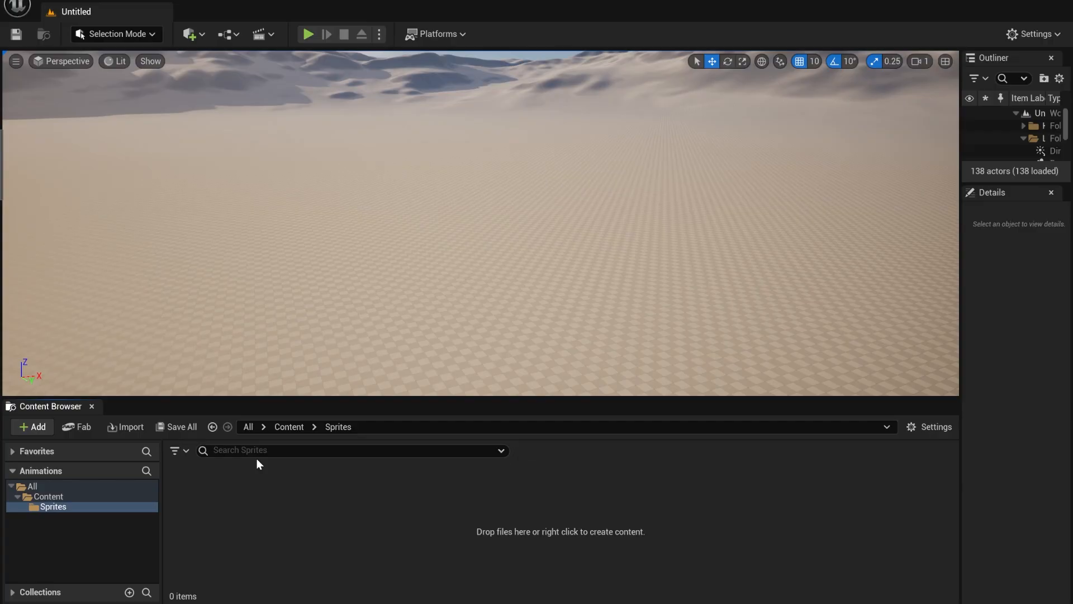
Import the Spritesheet Targa file from Downloads into the Sprites folder
right_click(421, 547)
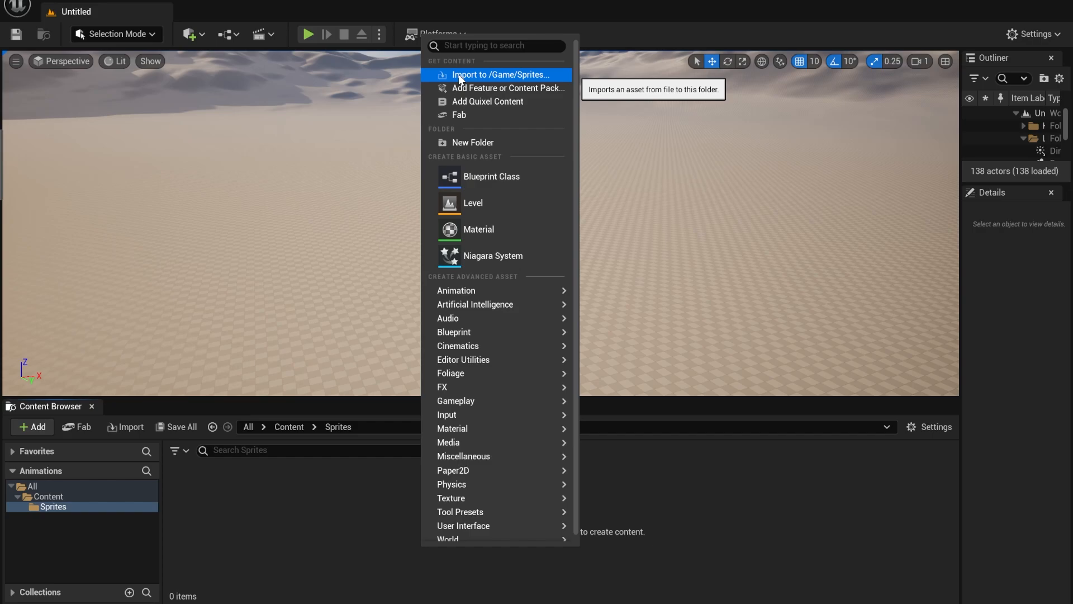
left_click(557, 75)
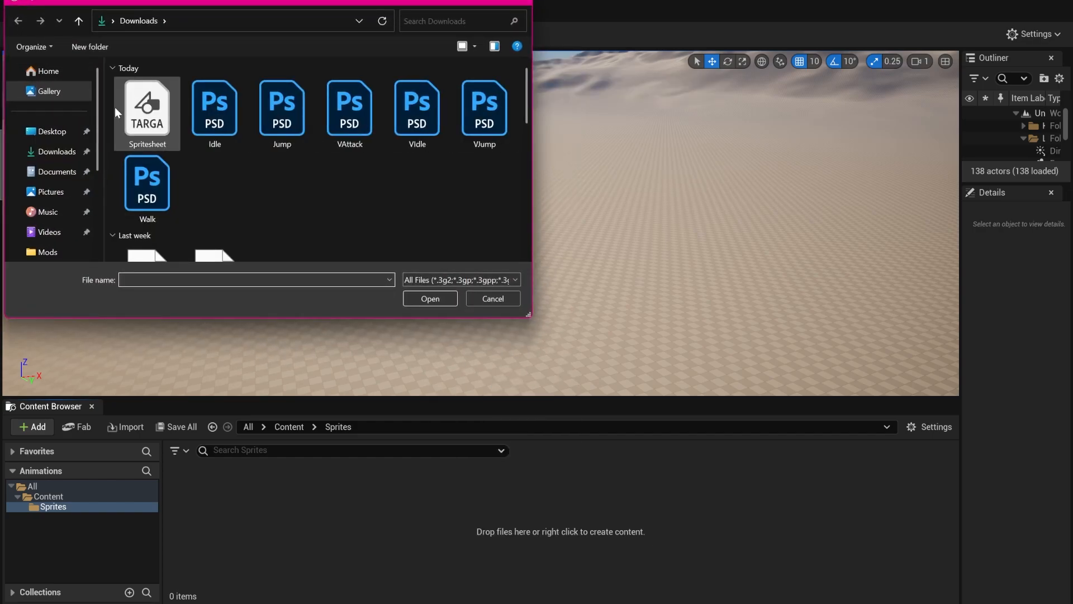
left_click(165, 114)
left_click(423, 297)
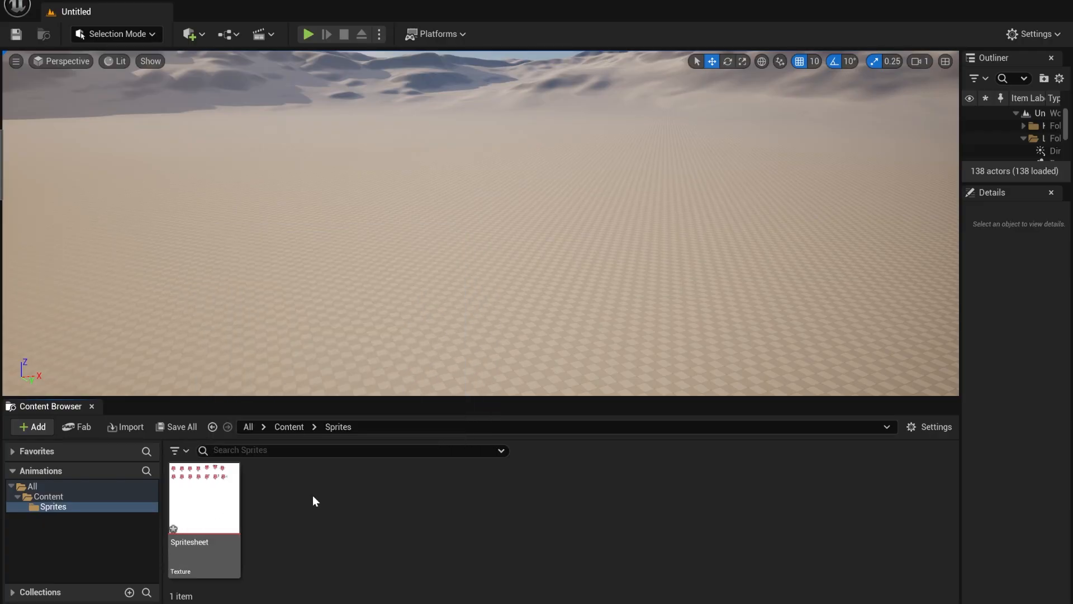
Apply the Paper2D texture settings to the Spritesheet texture
mouse_move(216, 505)
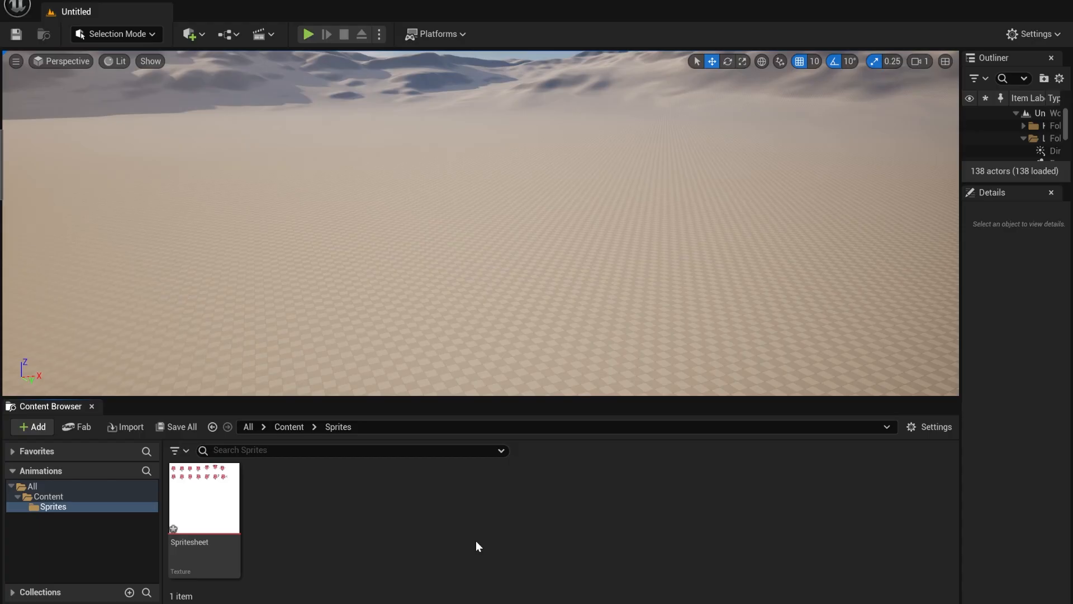
left_click(217, 503)
right_click(217, 503)
mouse_move(284, 165)
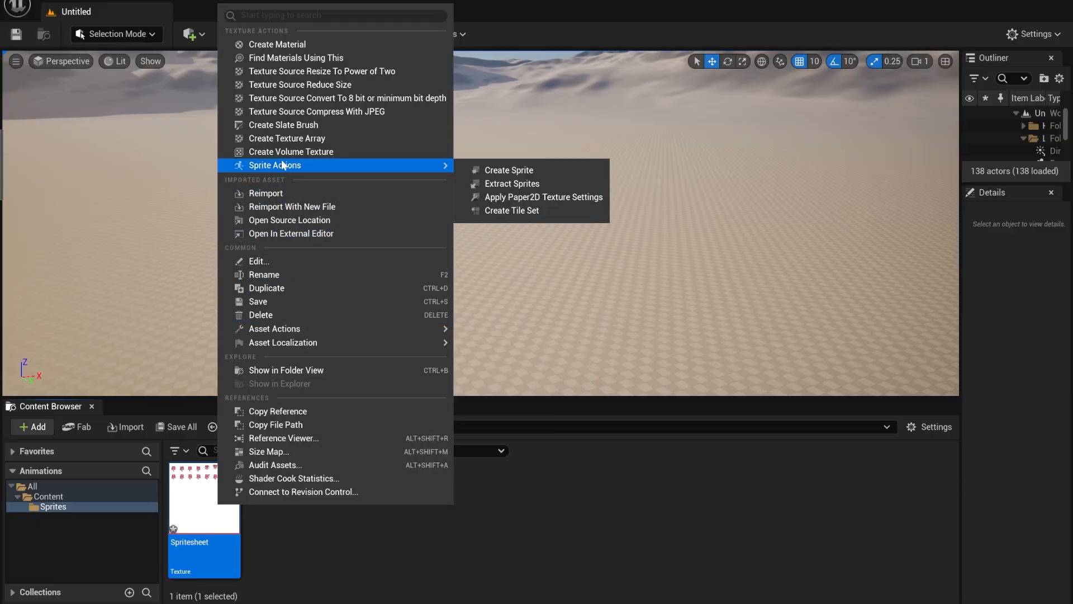
left_click(515, 201)
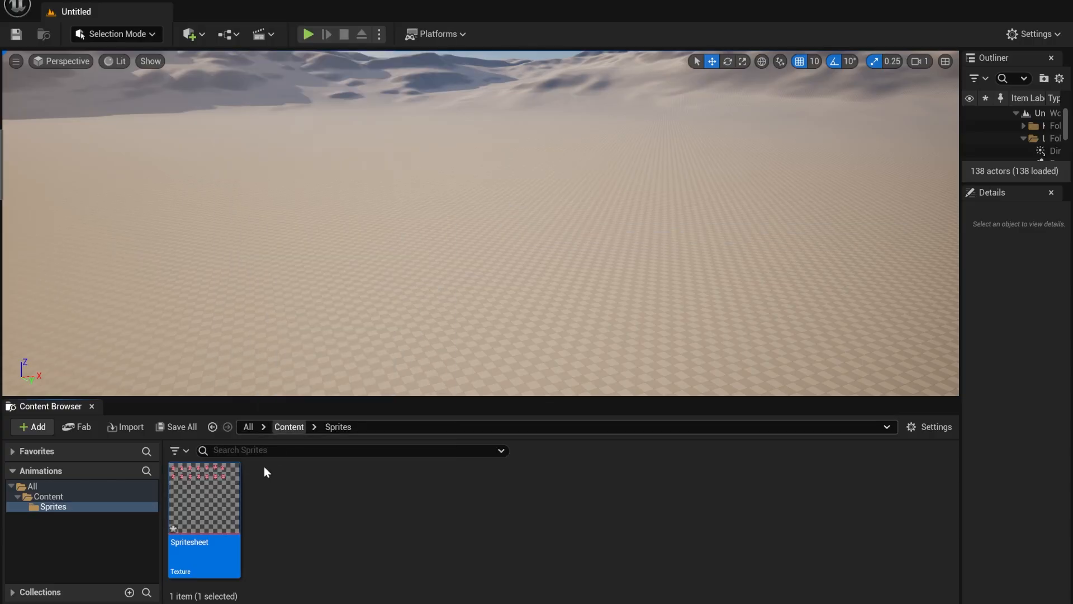
Start Extract Sprites on the Spritesheet texture and examine the automatically outlined sprites in the preview
mouse_move(226, 491)
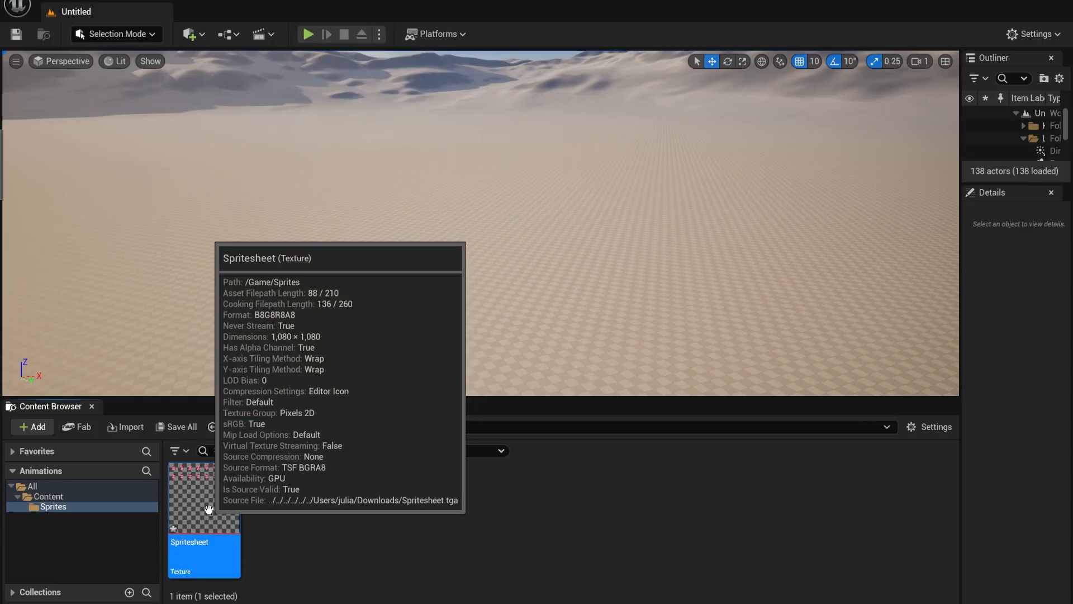
right_click(184, 503)
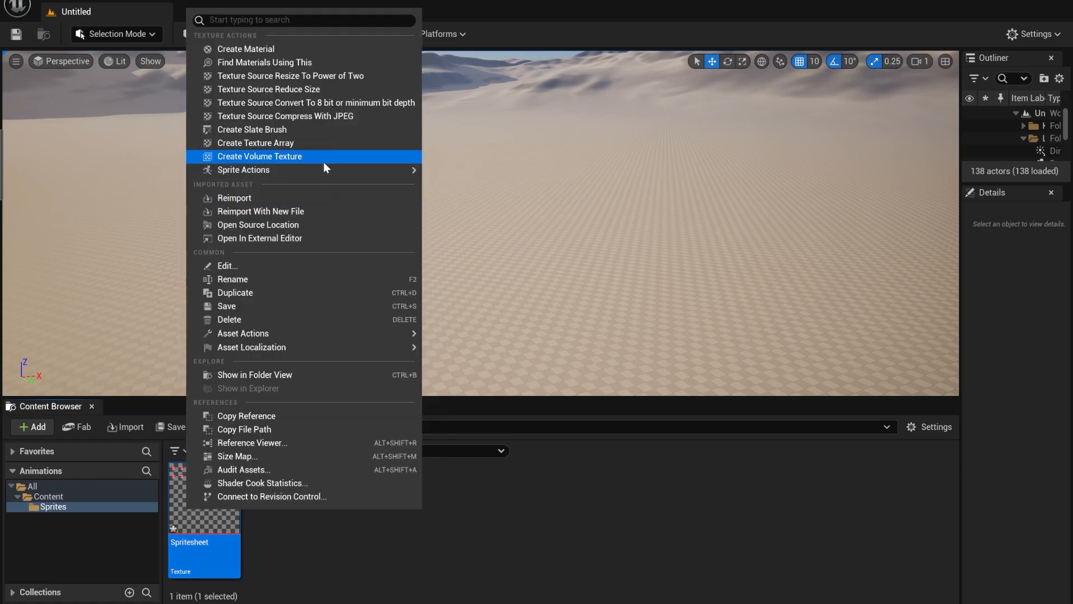
mouse_move(324, 169)
left_click(519, 187)
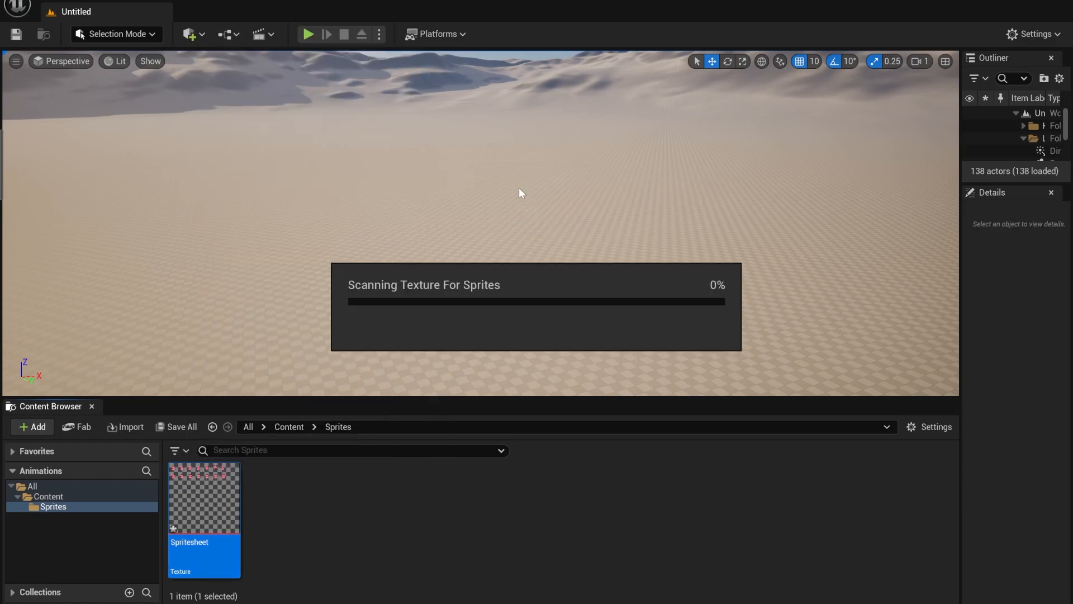
left_click_drag(628, 89, 727, 105)
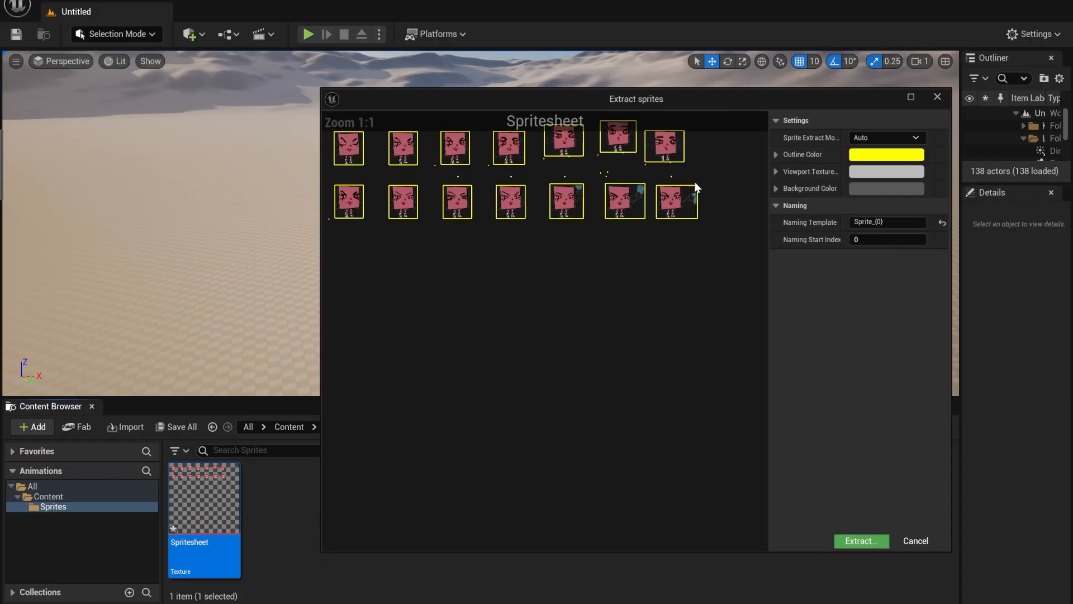
scroll(604, 246, "down", 1)
scroll(613, 229, "up", 1)
right_click_drag(615, 227, 599, 330)
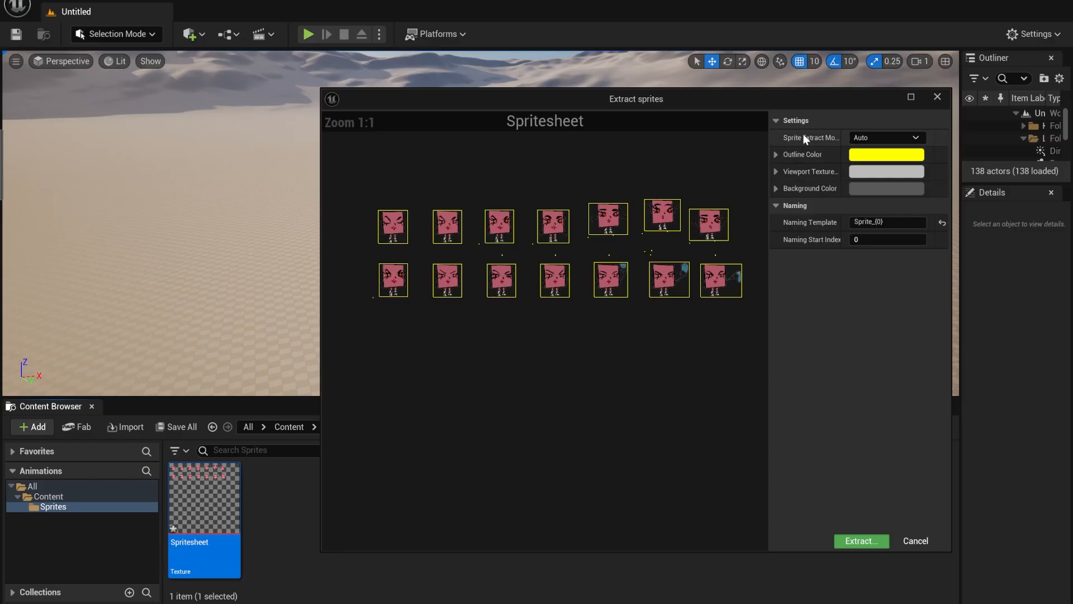
Check the automatic sprite outlines up close and switch the sprite extract mode to Grid
left_click(874, 139)
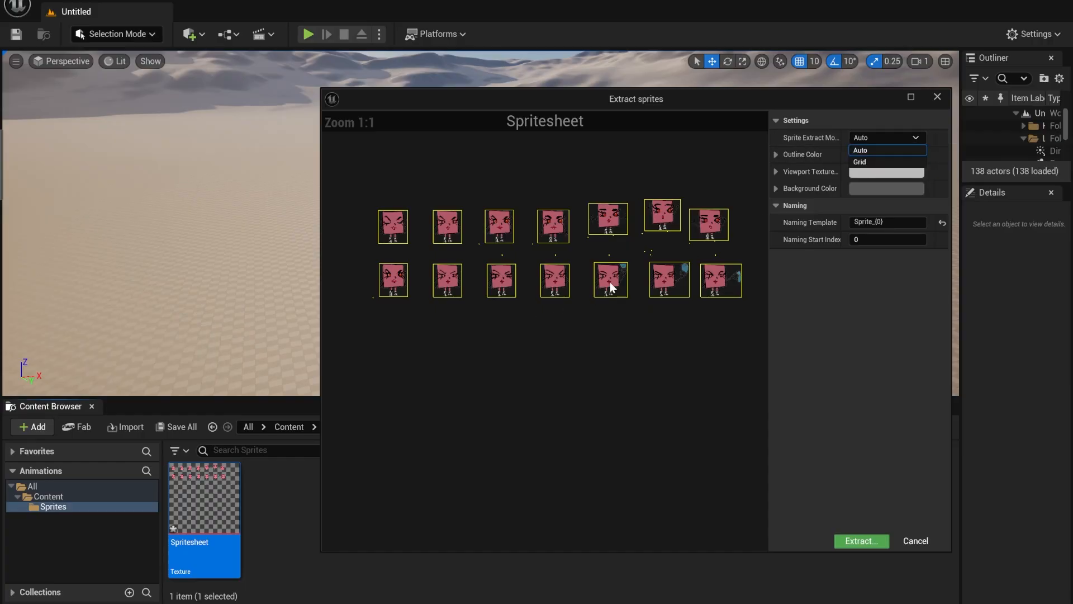
scroll(619, 314, "up", 3)
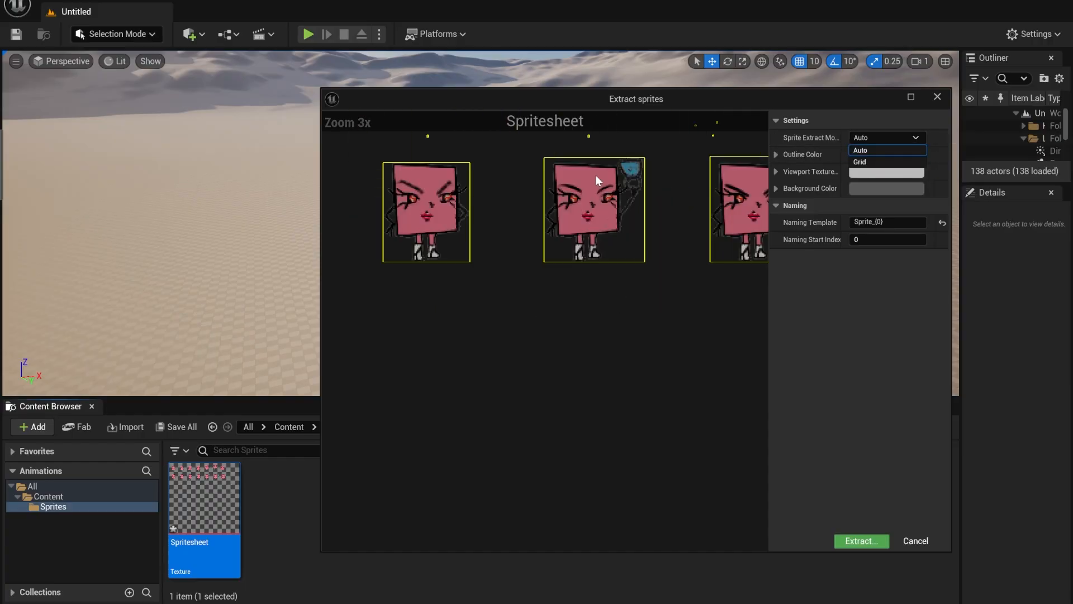
scroll(596, 177, "down", 3)
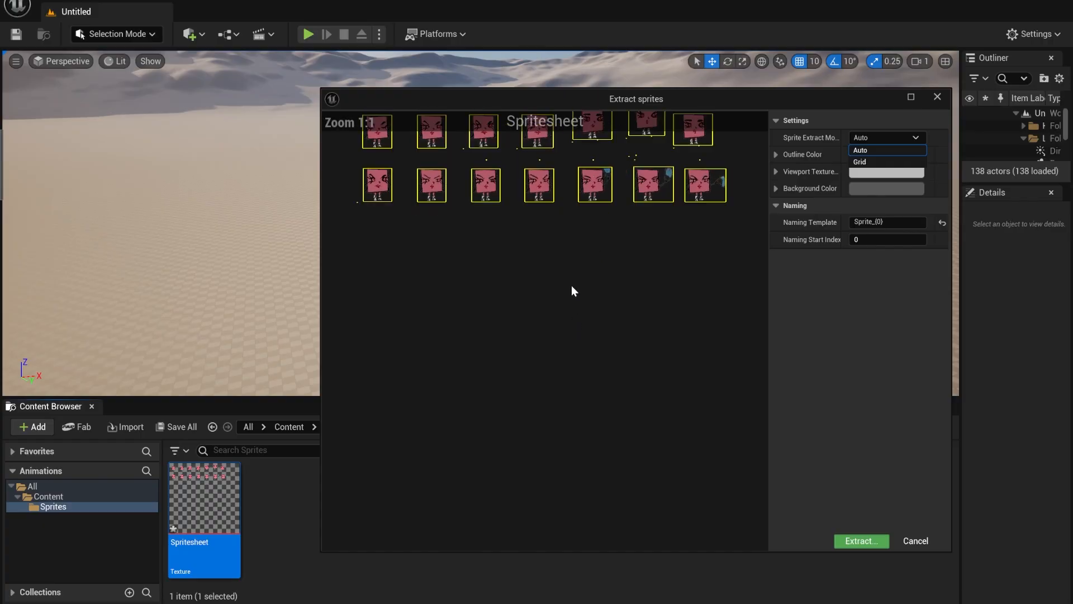
mouse_move(571, 291)
right_mouse_down()
mouse_move(577, 375)
mouse_move(579, 306)
right_mouse_up()
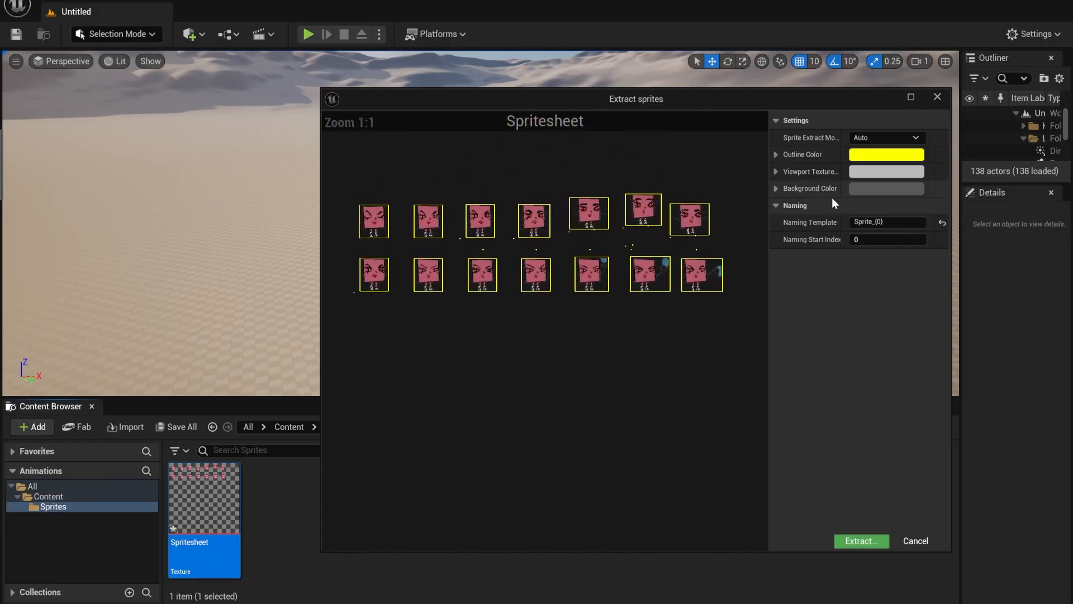
left_click(910, 143)
left_click(890, 162)
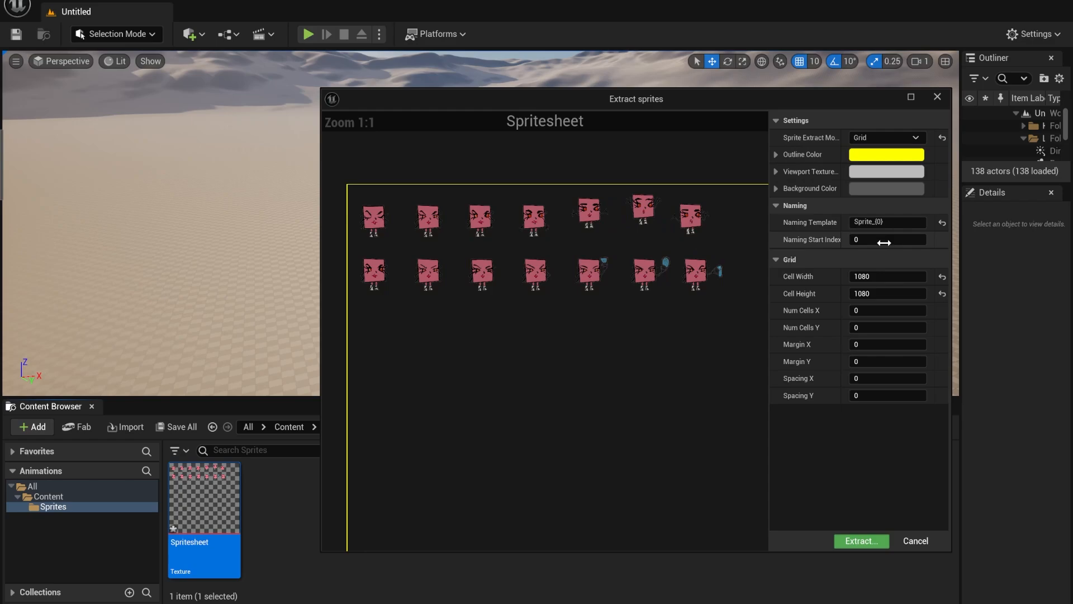
Set the extraction grid's cell width and cell height to 128
left_click(863, 277)
type("12")
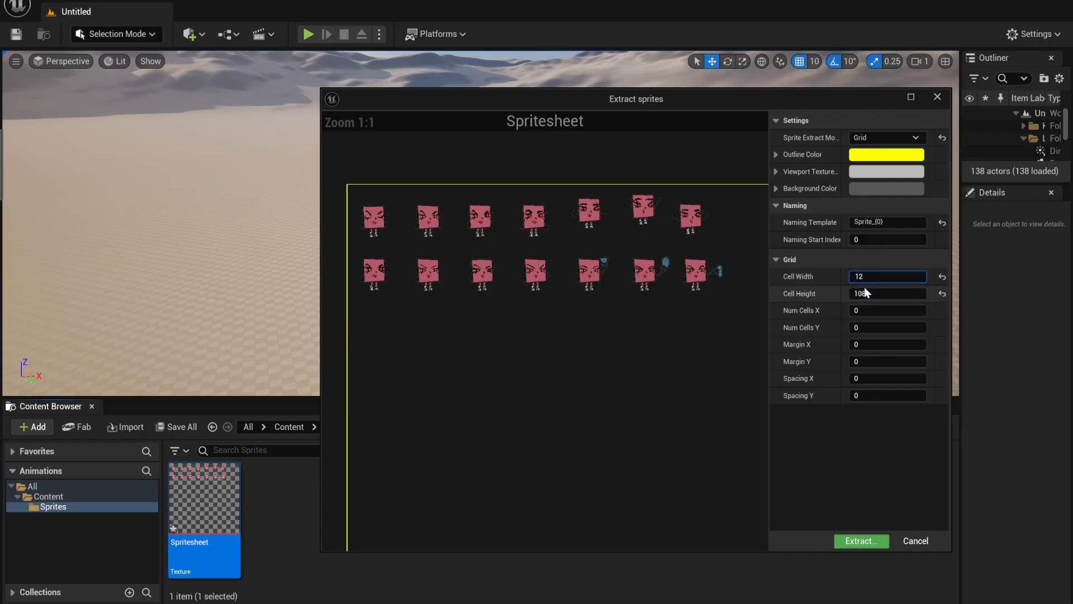
type("98")
left_click(867, 291)
type("12")
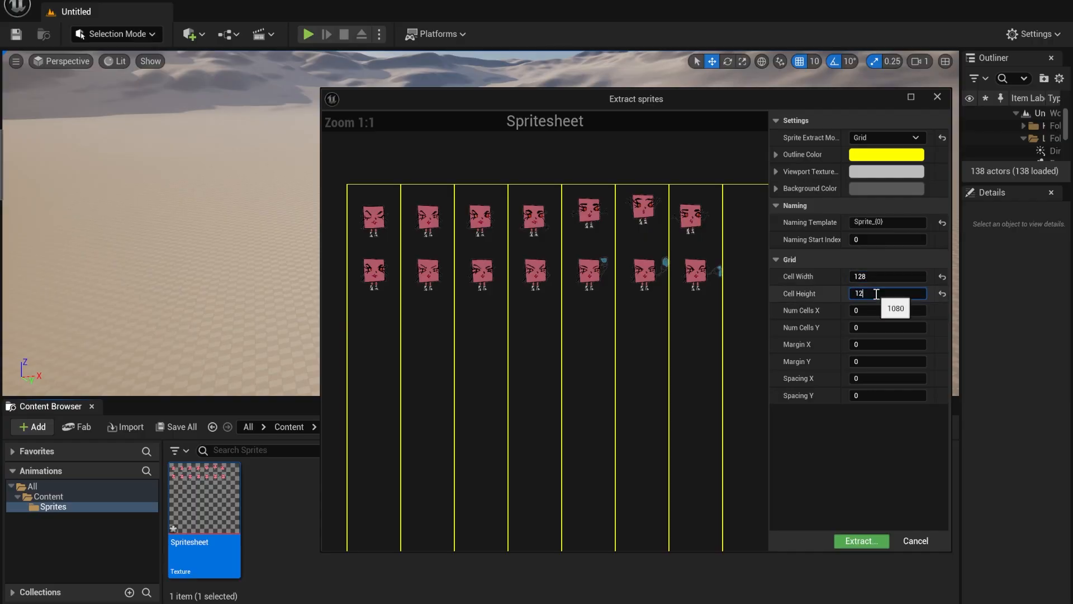
type("8")
key("Return")
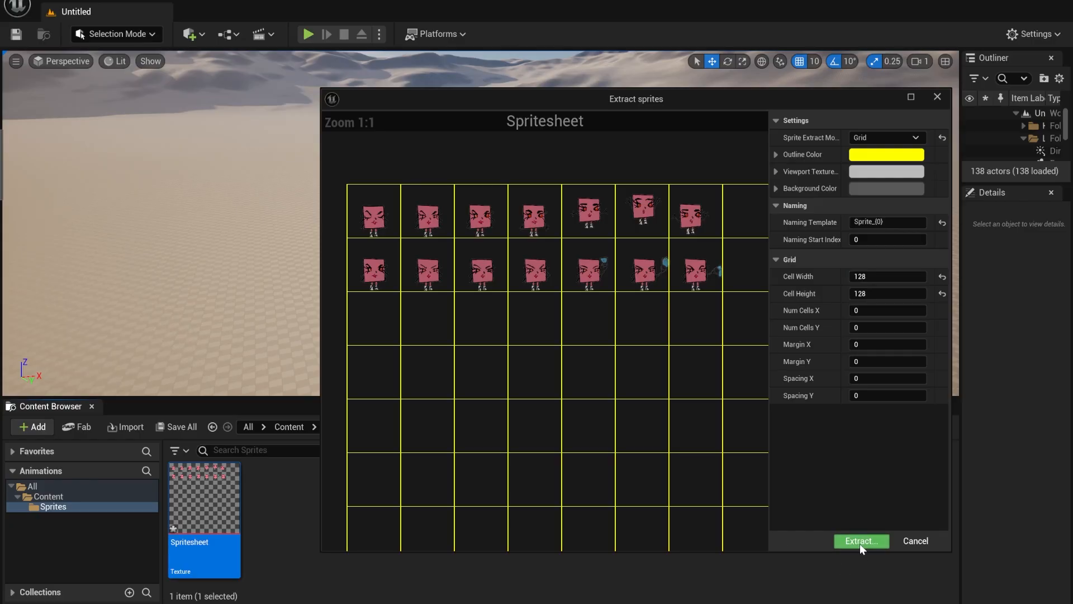
Check how the grid cells frame the characters and extract the sprites into the Sprites folder
scroll(582, 420, "down", 1)
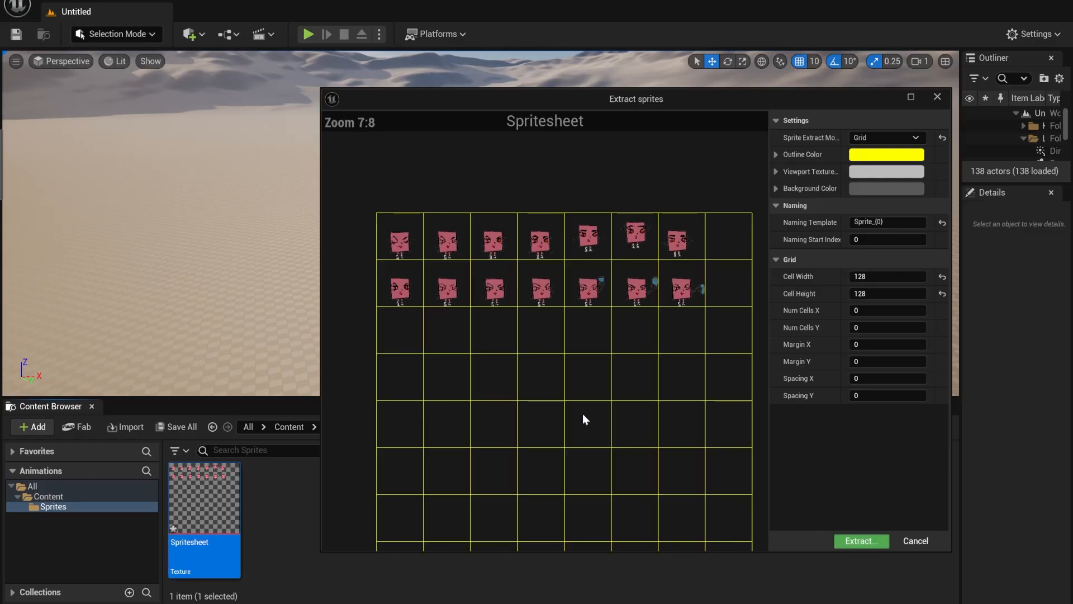
scroll(692, 307, "up", 4)
scroll(692, 307, "down", 4)
scroll(531, 370, "up", 3)
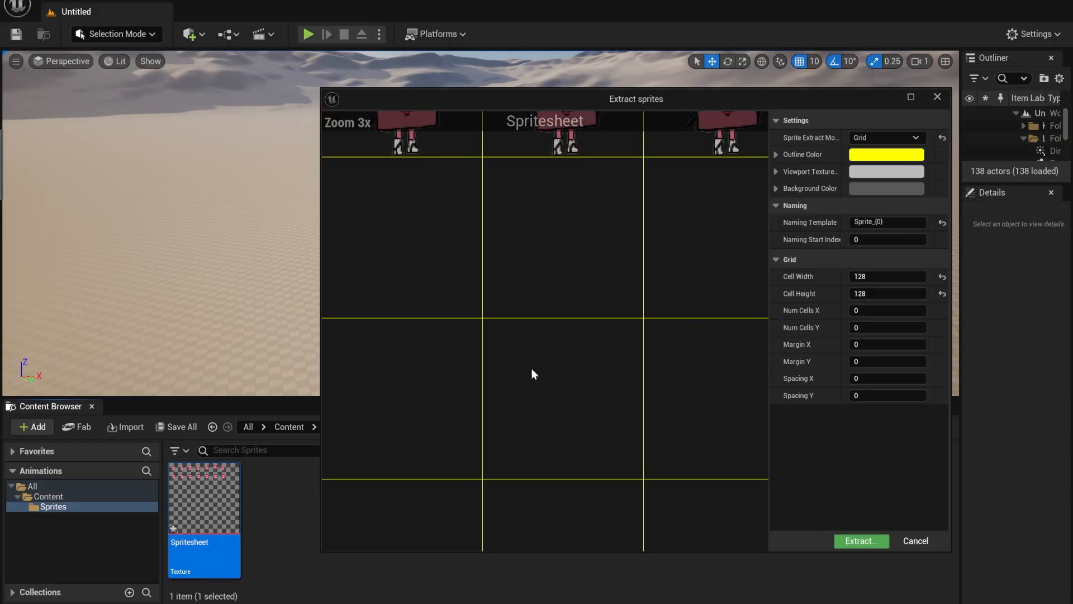
scroll(531, 367, "down", 2)
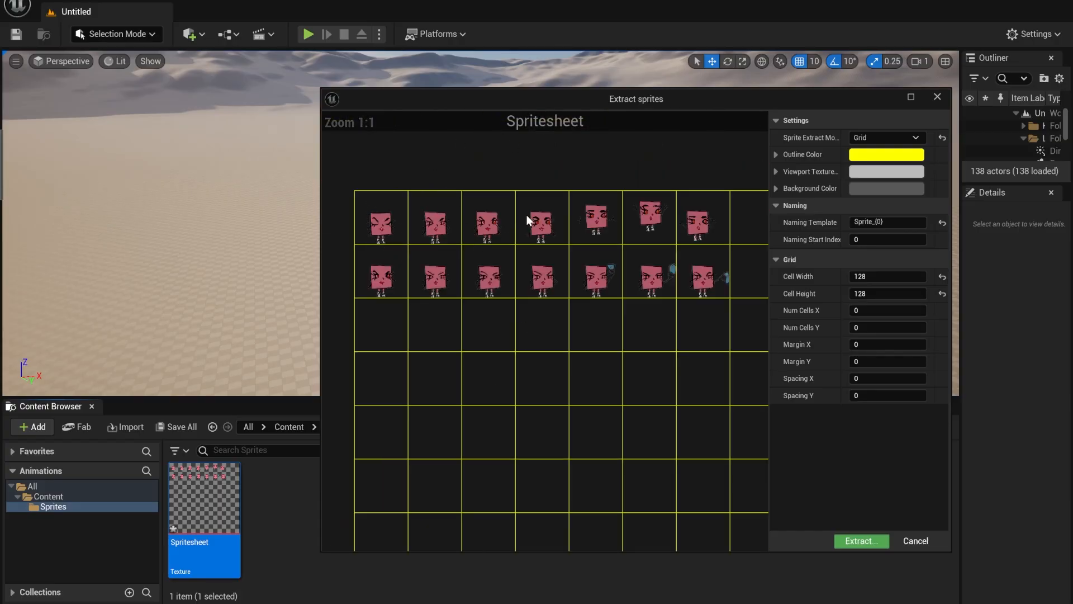
left_click(863, 542)
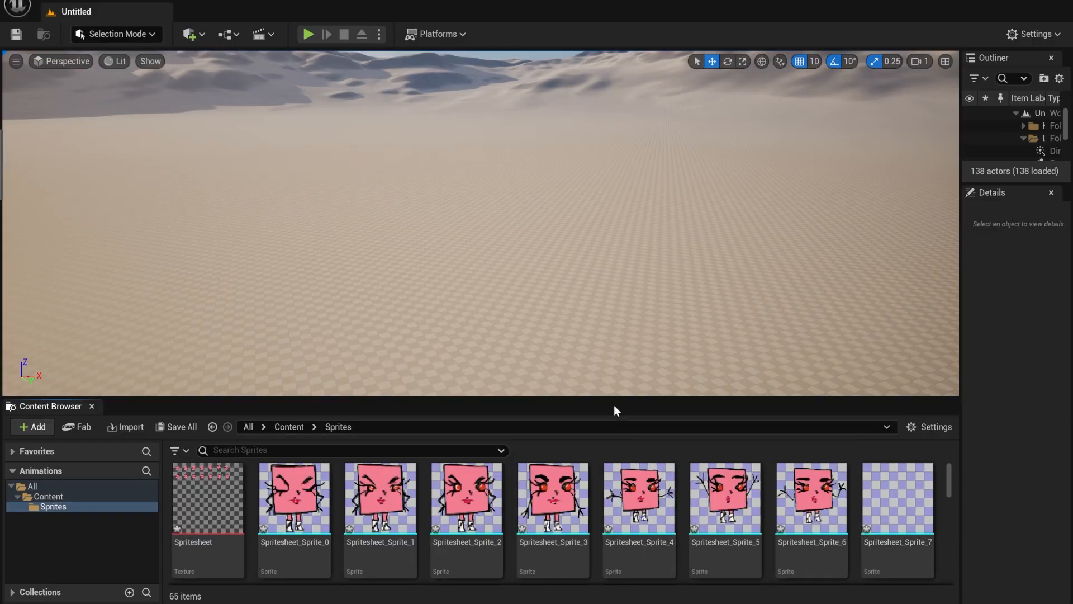
Look through the extracted sprites in an enlarged asset view and delete the empty Spritesheet_Sprite_7
left_click_drag(613, 398, 618, 291)
scroll(603, 427, "down", 2)
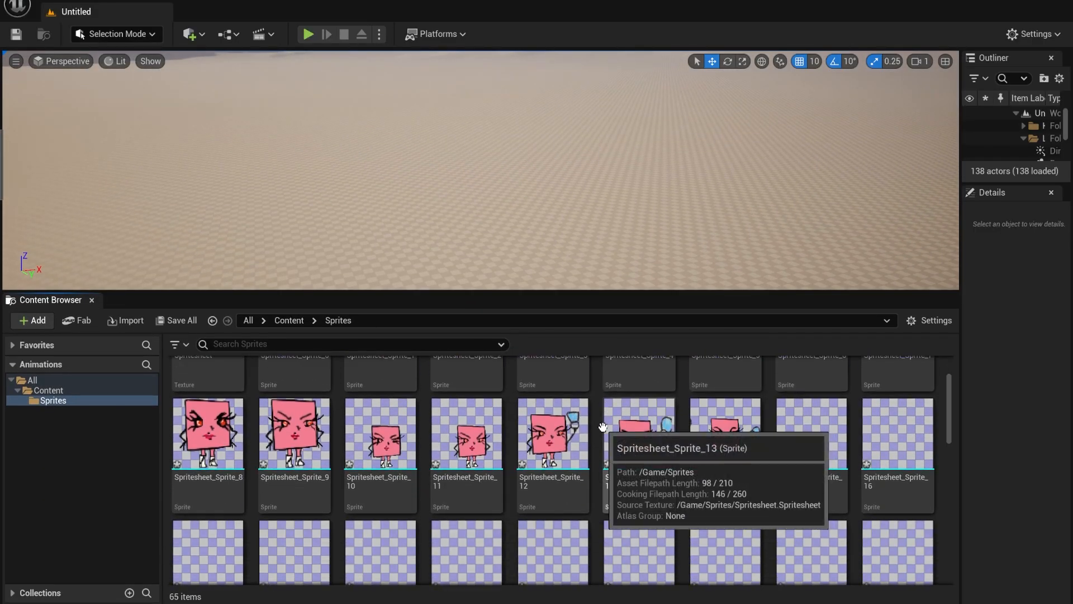
scroll(602, 461, "up", 2)
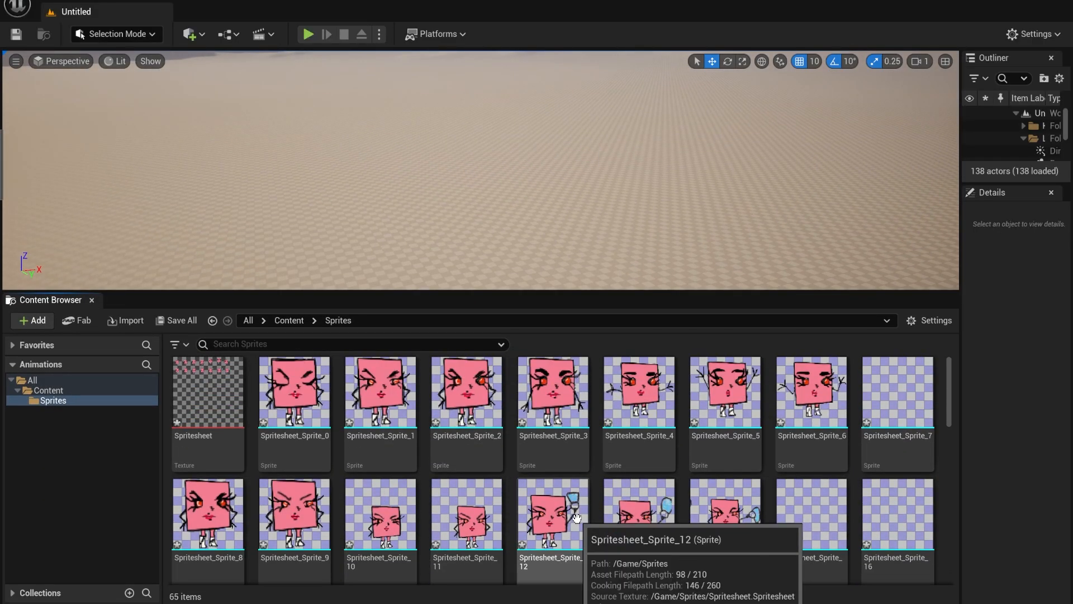
left_click(897, 397)
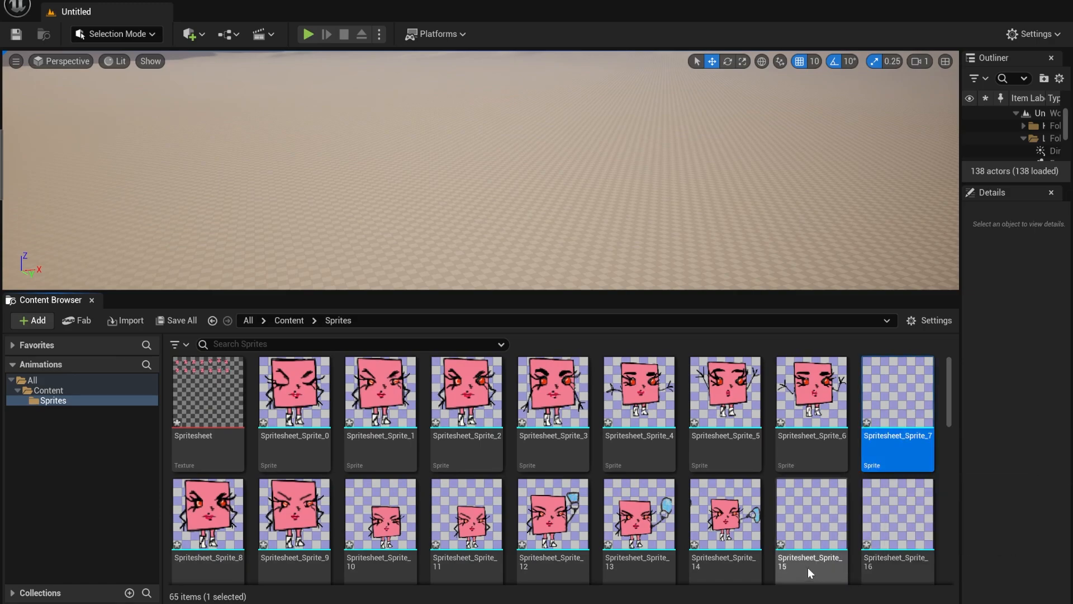
key("Delete")
left_click(431, 516)
Delete the empty sprites from Spritesheet_Sprite_15 through Spritesheet_Sprite_63
left_click(725, 515)
scroll(727, 492, "down", 3)
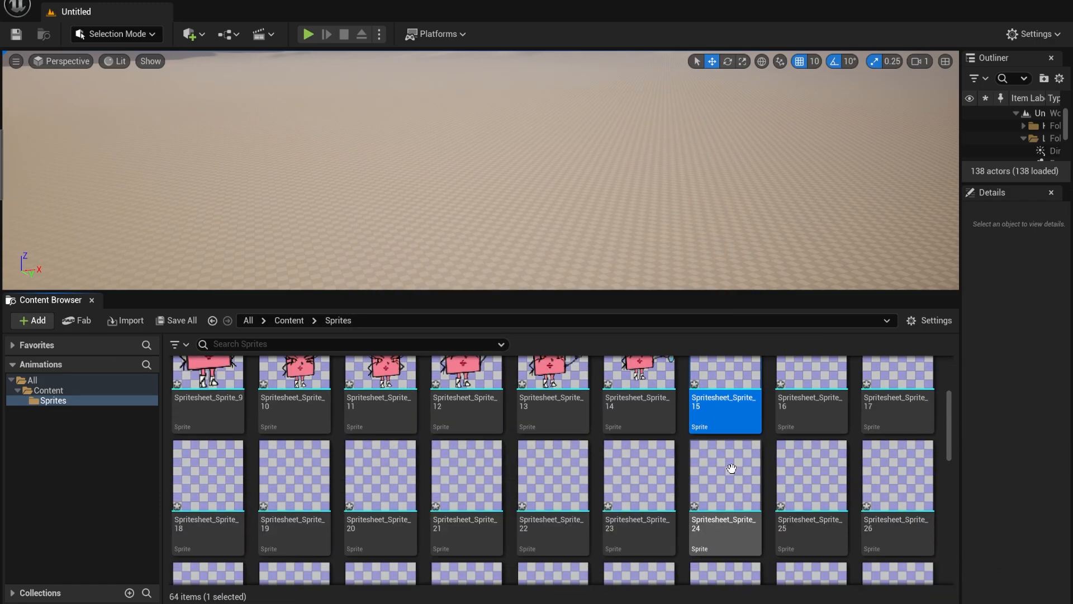
scroll(726, 475, "down", 10)
left_click(207, 510, "shift")
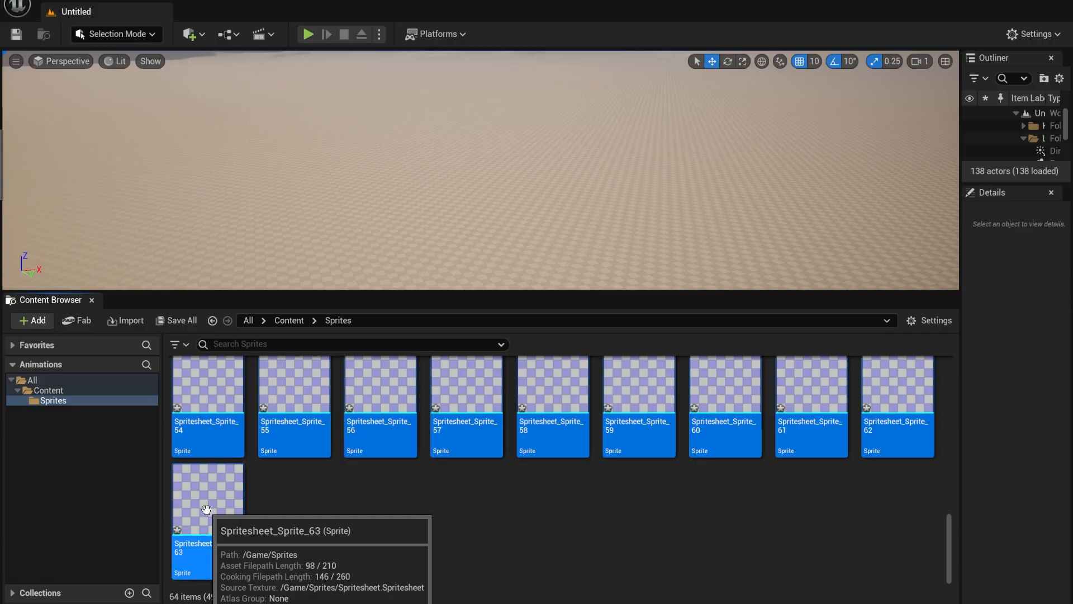
key("Delete")
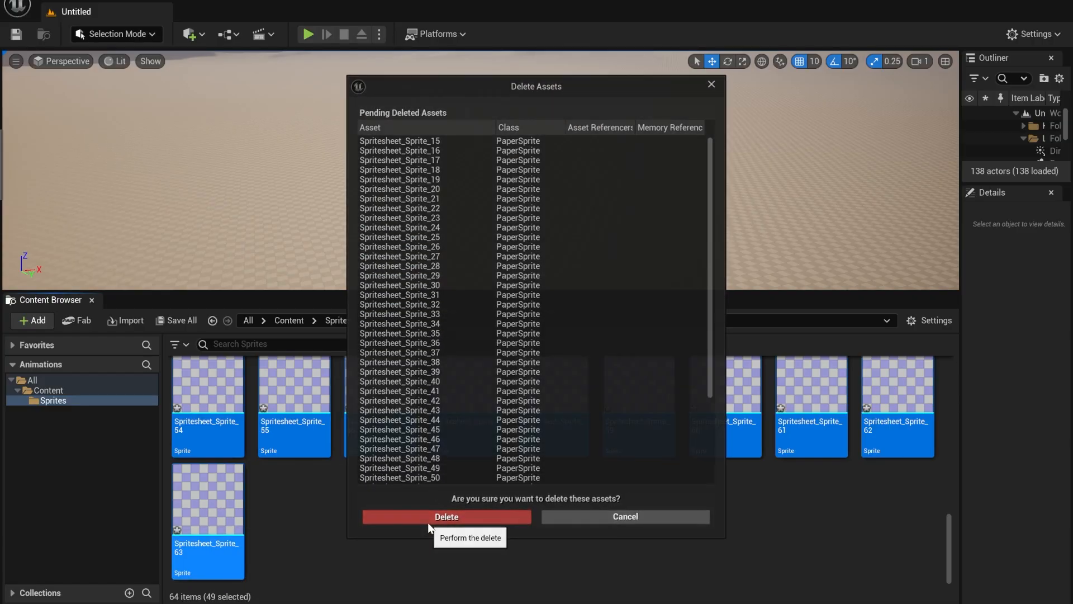
left_click(427, 520)
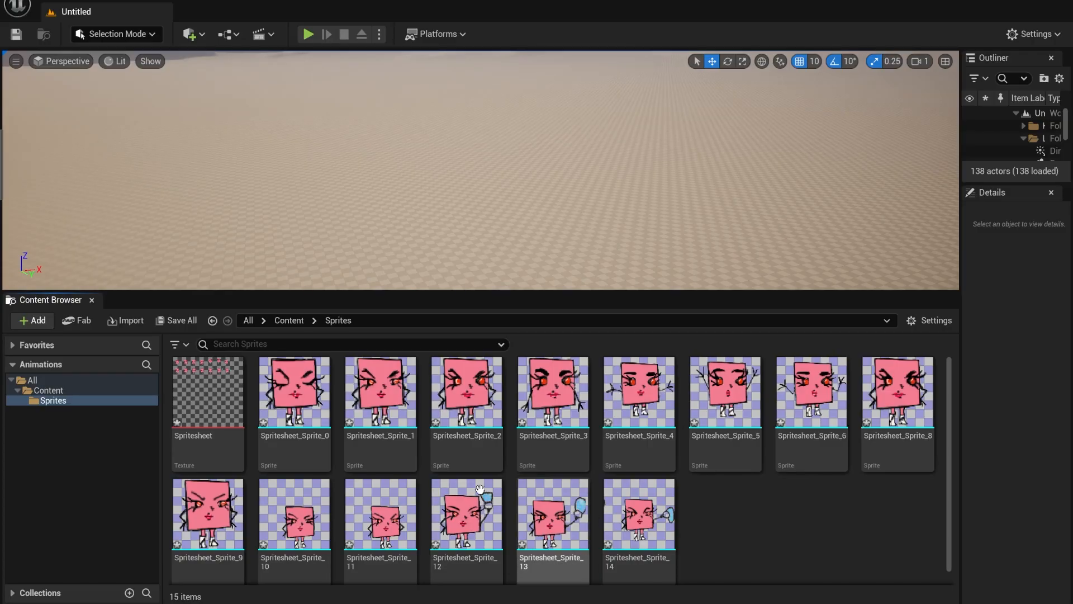
Create a Paper Flipbook named Idle from Spritesheet_Sprite_0, Spritesheet_Sprite_1 and Spritesheet_Sprite_2
left_click(302, 403)
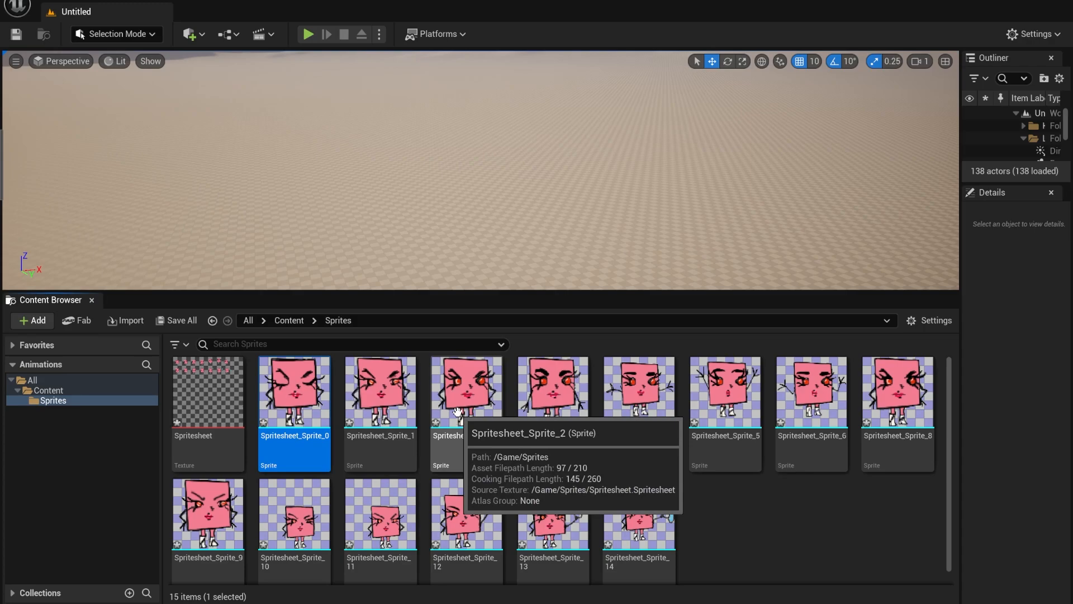
right_click(454, 447)
left_click(509, 167)
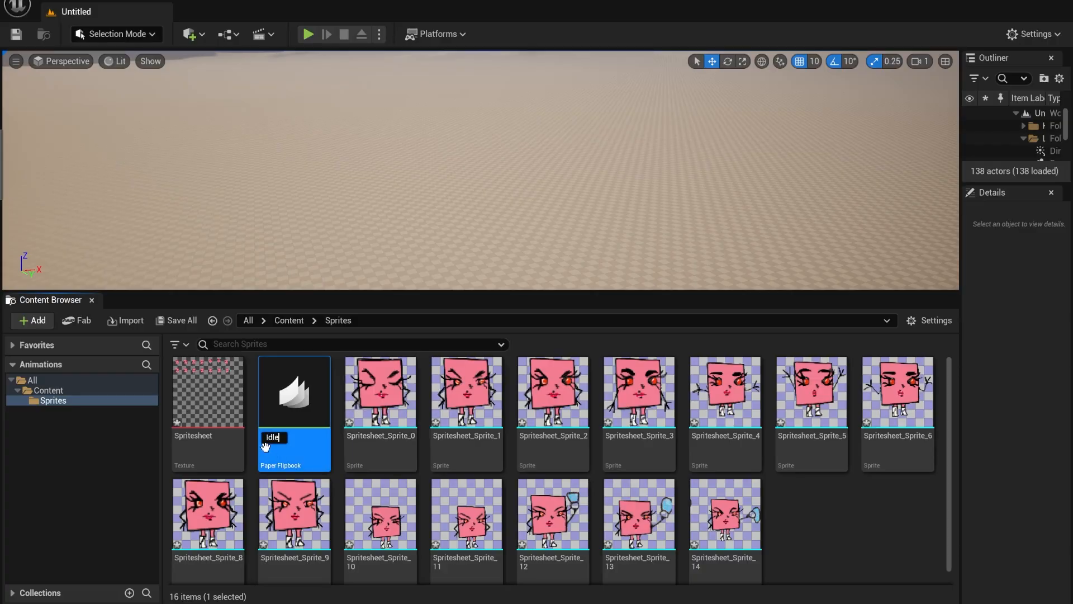
key("Return")
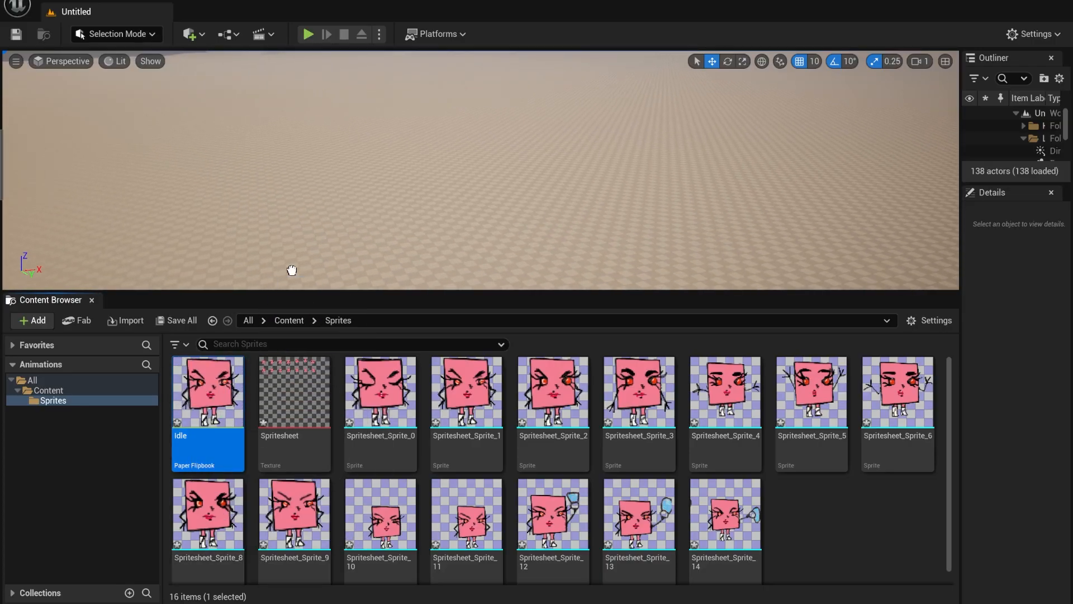
Place the Idle flipbook on the ground in the level
left_click_drag(398, 217, 400, 220)
scroll(400, 236, "up", 5)
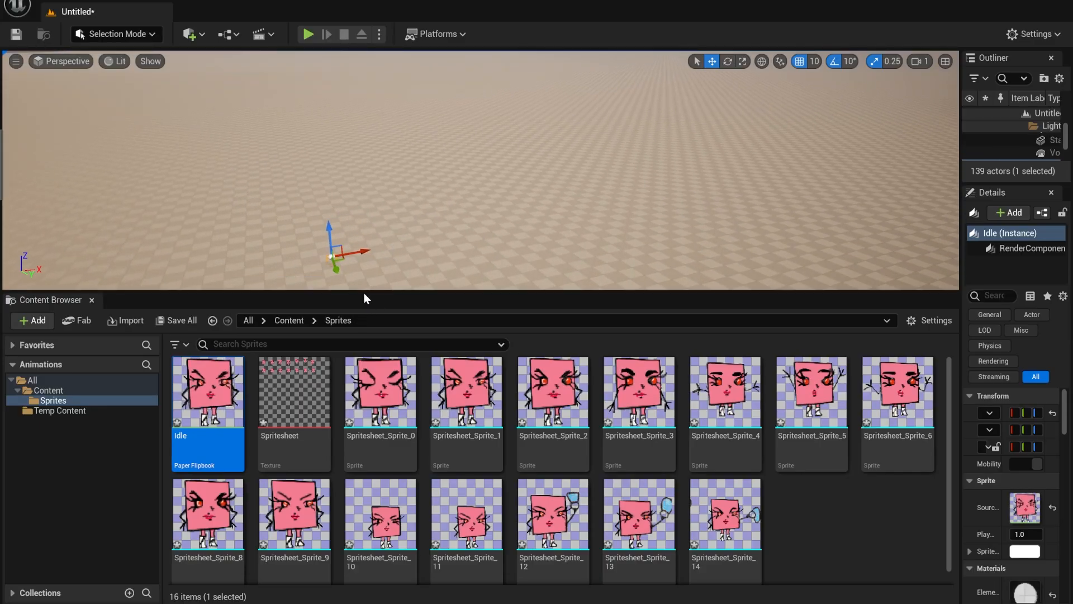
left_click_drag(364, 277, 314, 287)
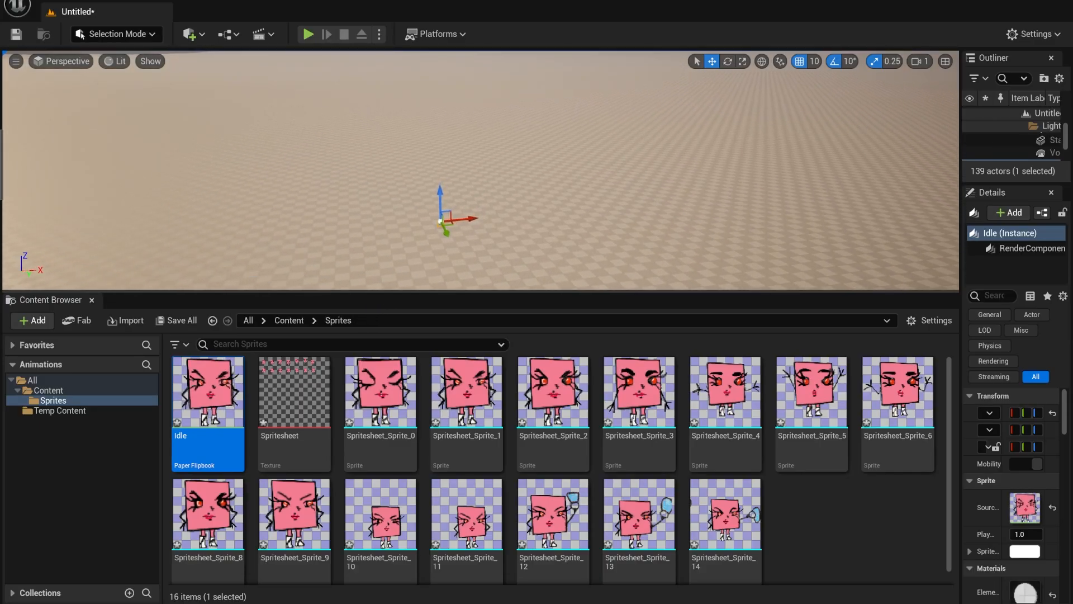
left_click(382, 264)
scroll(382, 265, "up", 4)
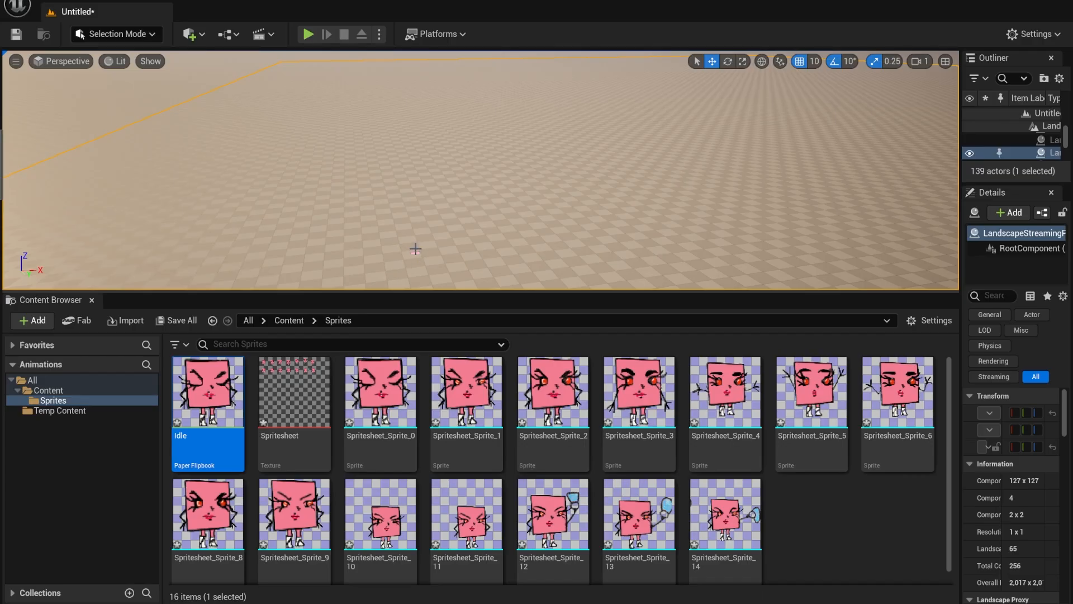
Raise the placed Idle flipbook above the ground to a Z location of 110, focus on it and widen the Details area
left_click(416, 251)
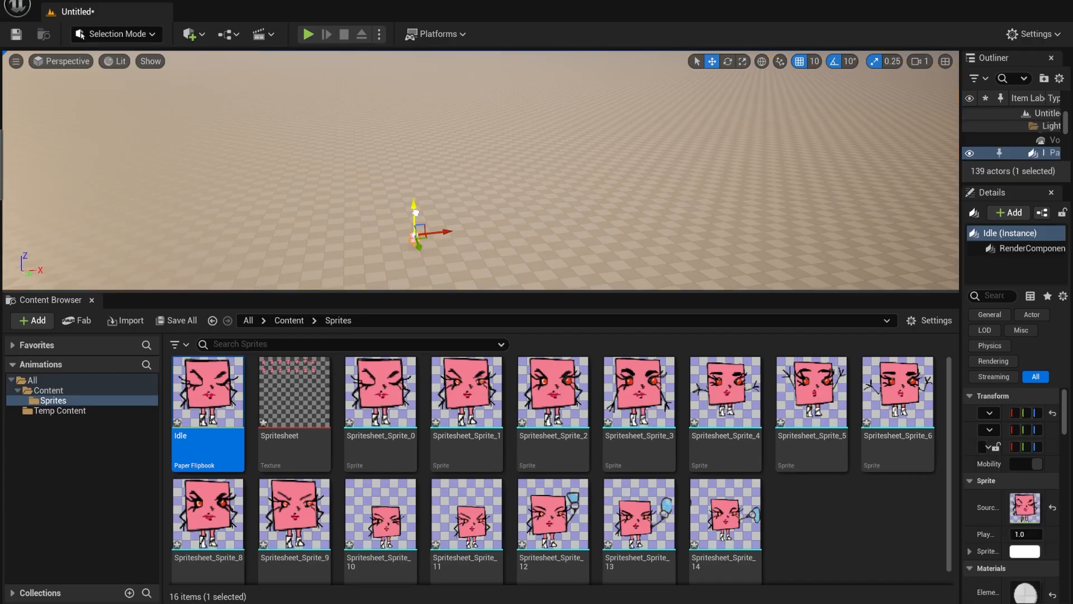
scroll(415, 213, "up", 5)
left_click_drag(391, 232, 392, 252)
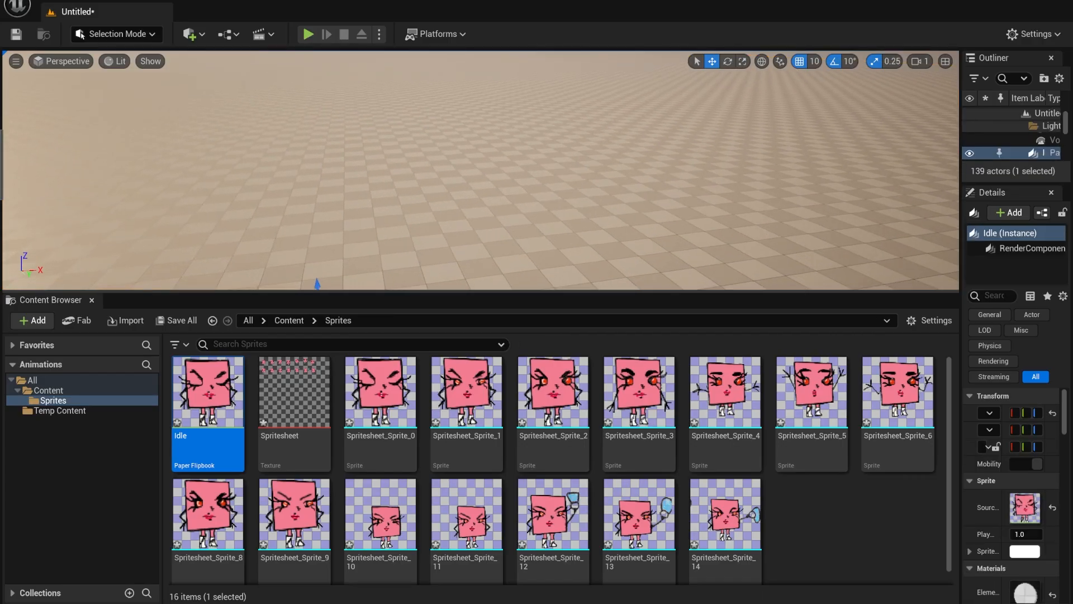
key("f")
scroll(491, 211, "up", 3)
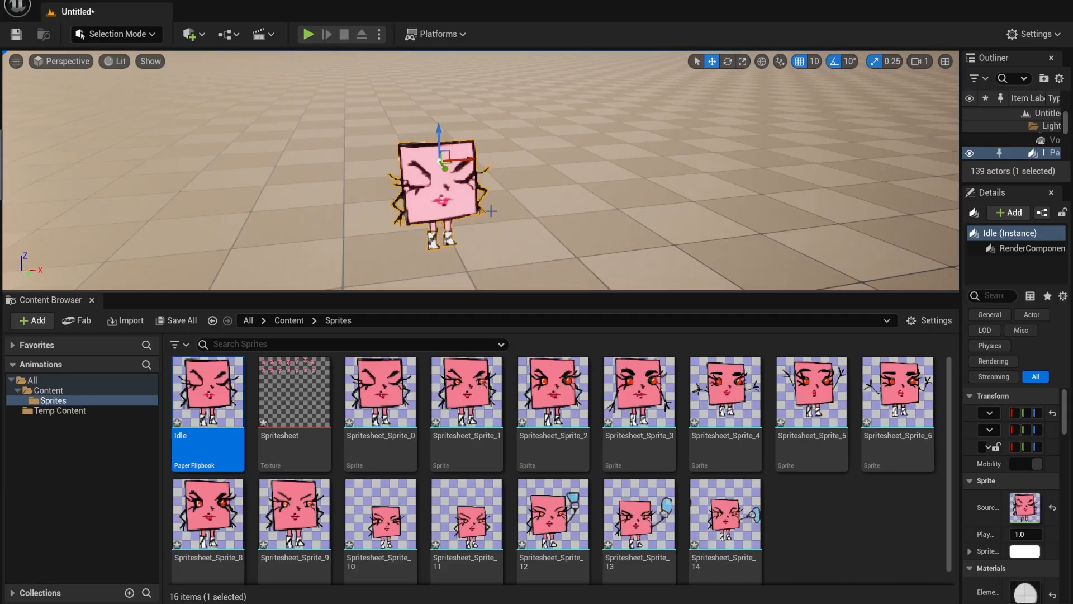
scroll(491, 210, "down", 2)
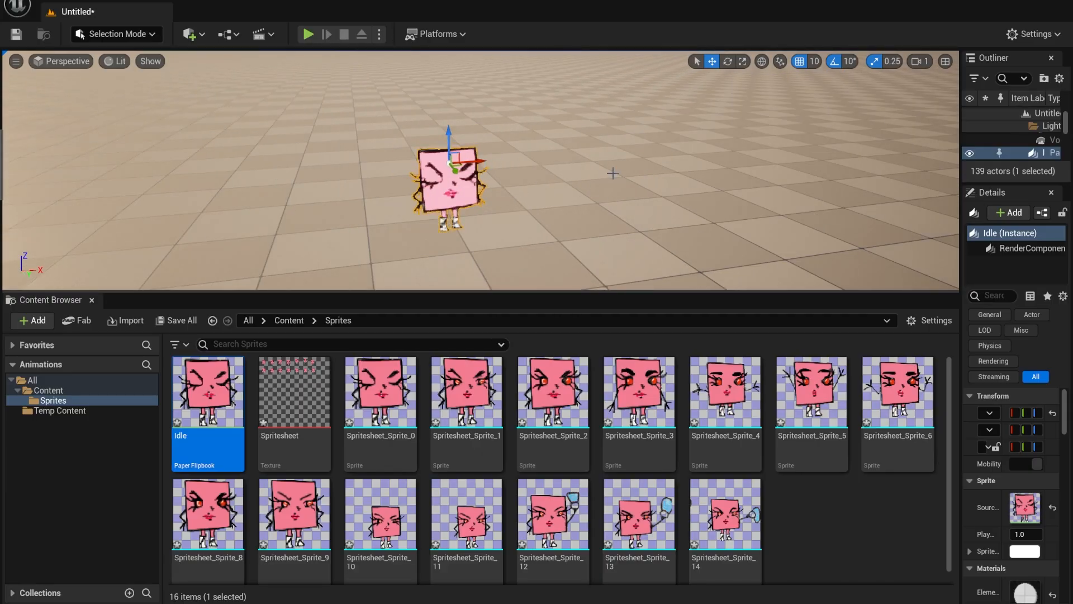
left_click_drag(962, 438, 852, 431)
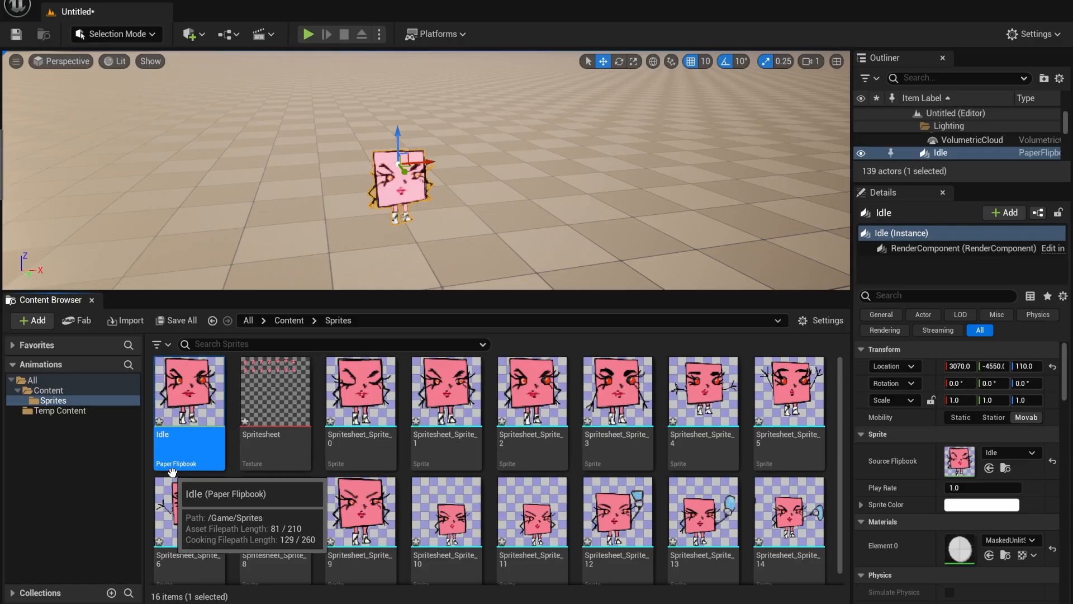
Open the Idle flipbook for editing and set its Frames Per Second to 3
double_click(172, 411)
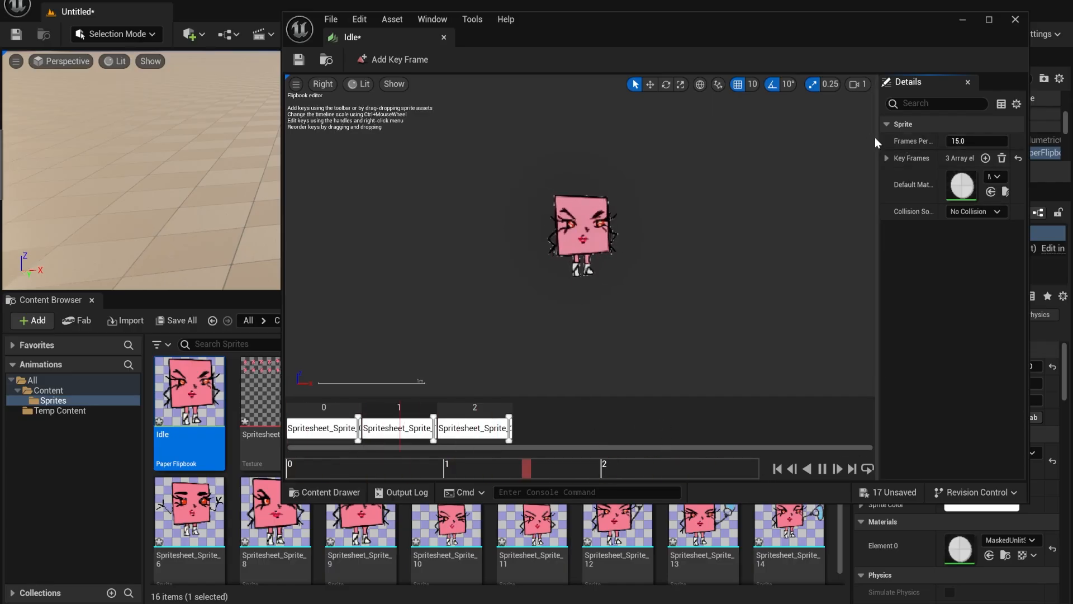
left_click_drag(877, 162, 696, 165)
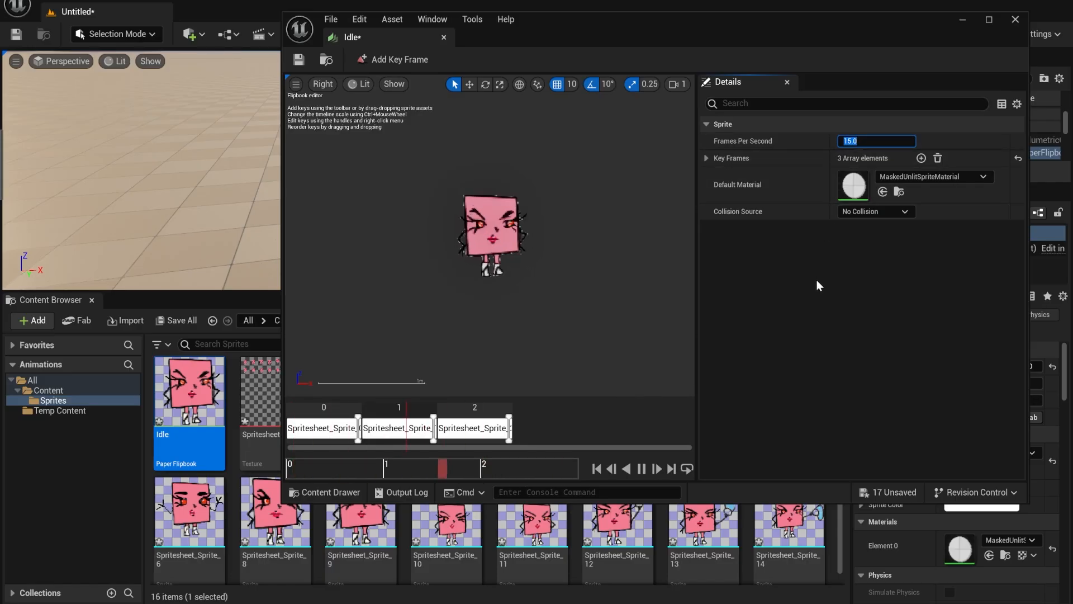
type("3")
key("Return")
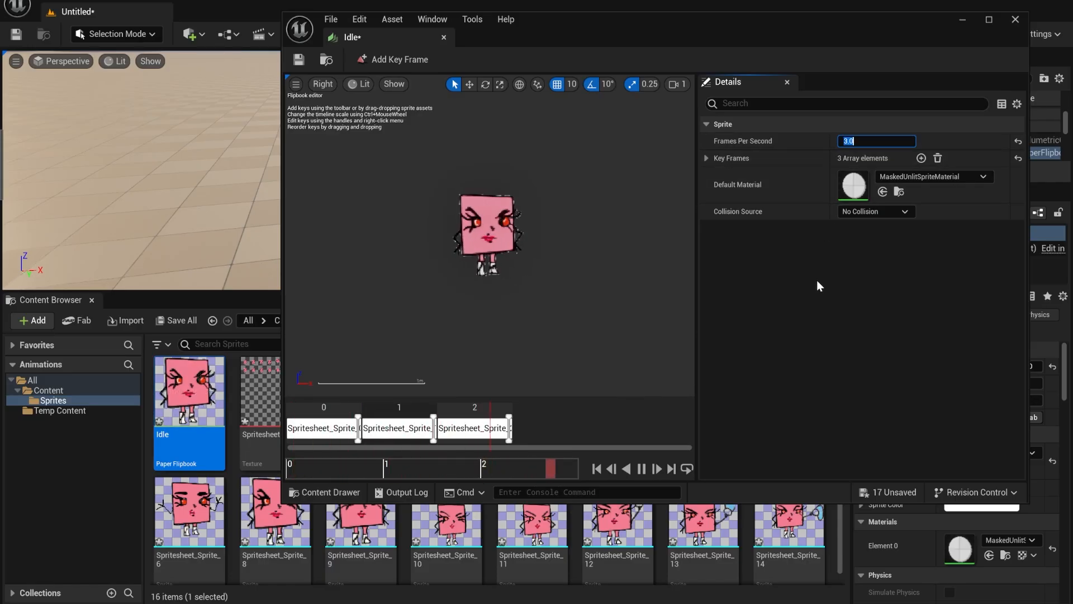
left_click(816, 280)
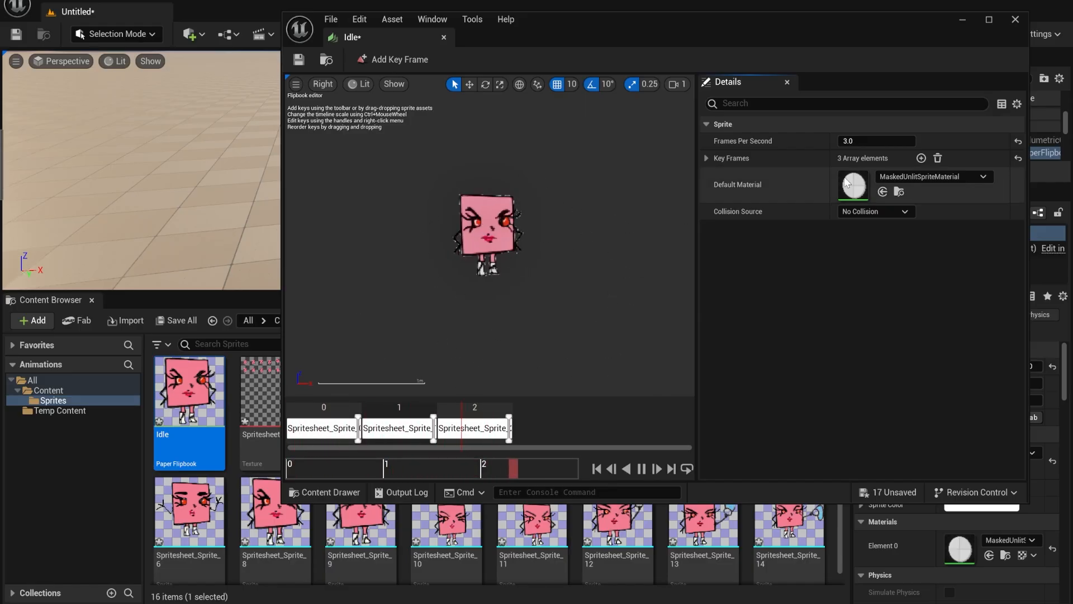
Examine the slowed Idle animation up close in the flipbook preview and close the flipbook editor
left_click_drag(764, 34, 811, 48)
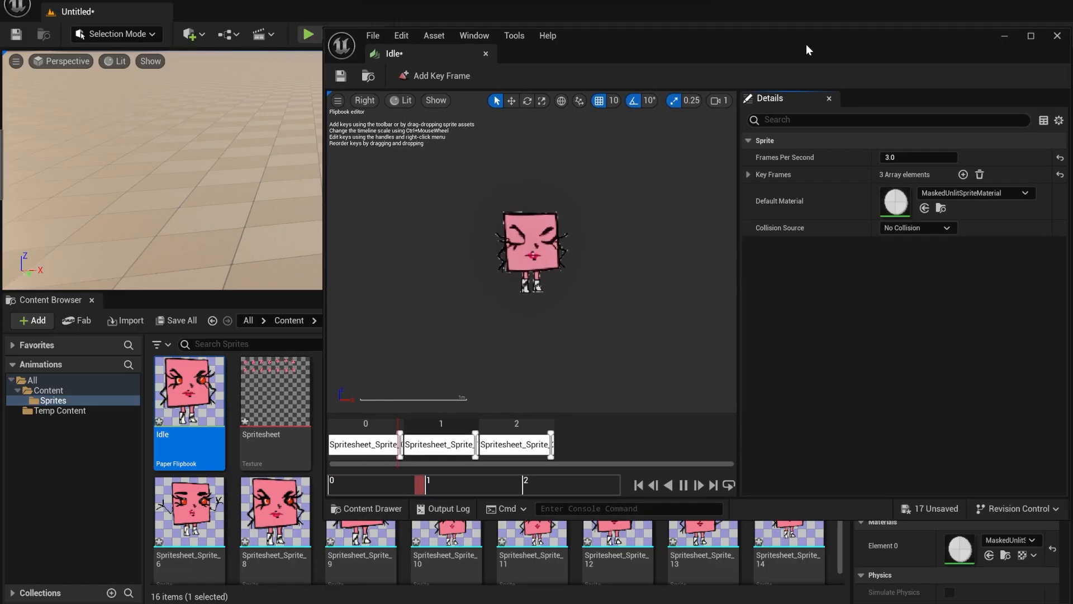
scroll(560, 303, "up", 5)
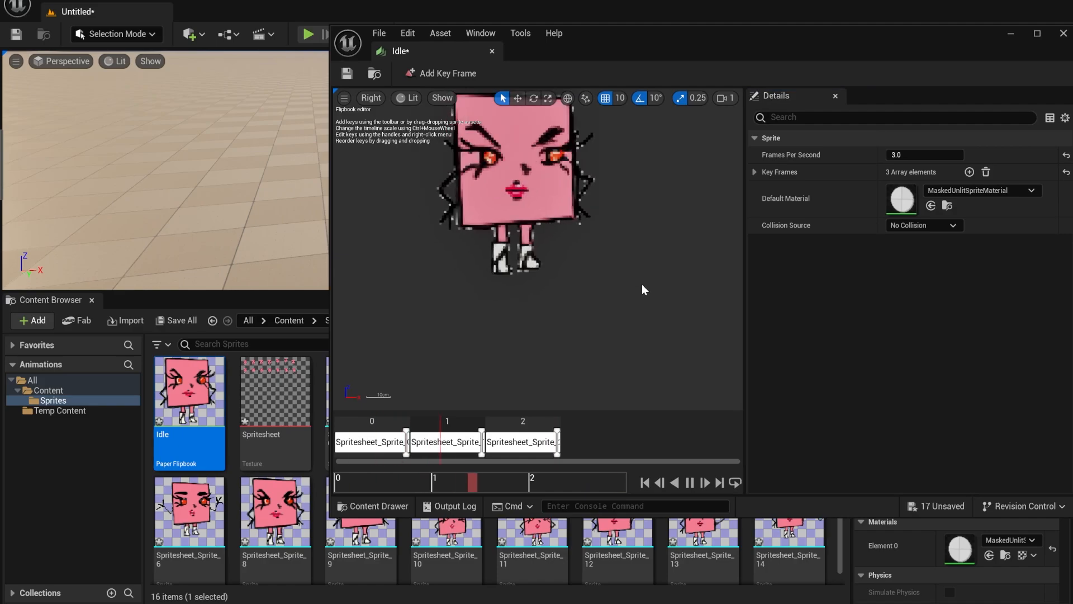
right_click_drag(640, 246, 687, 335)
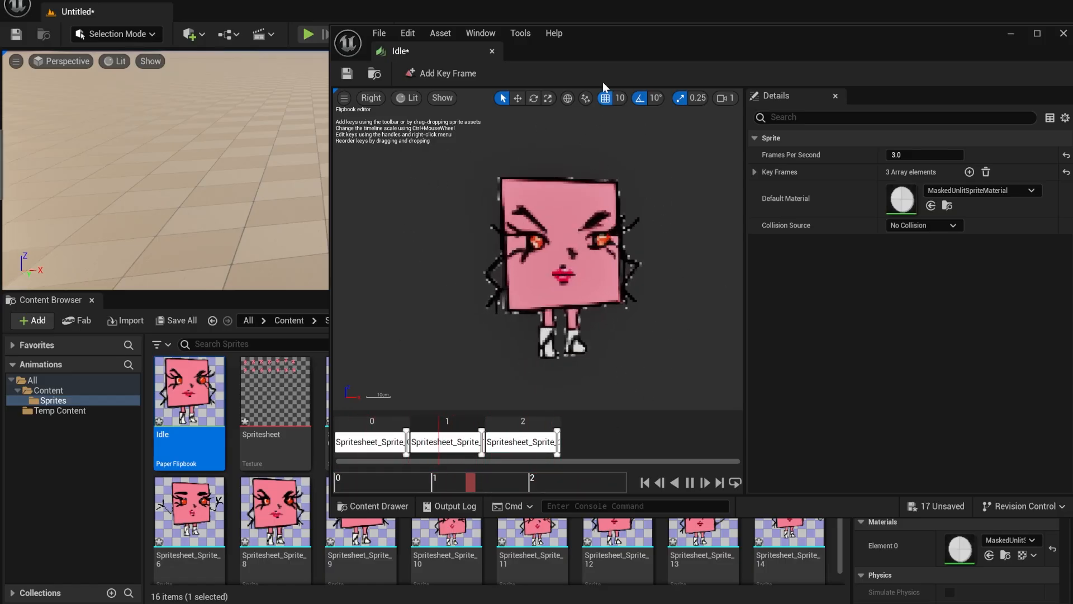
left_click_drag(604, 46, 437, 44)
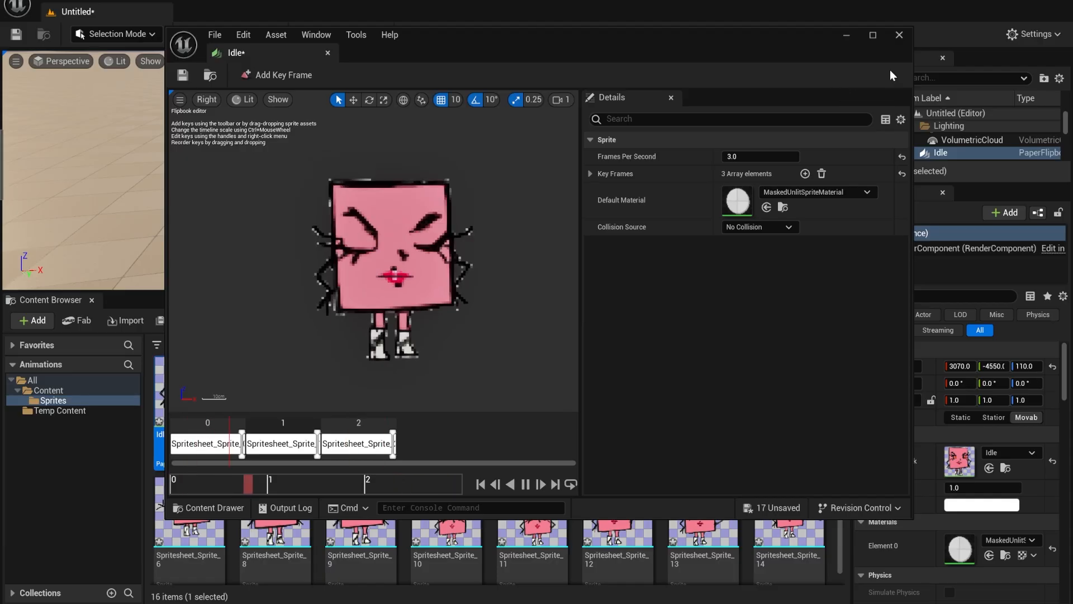
left_click(896, 37)
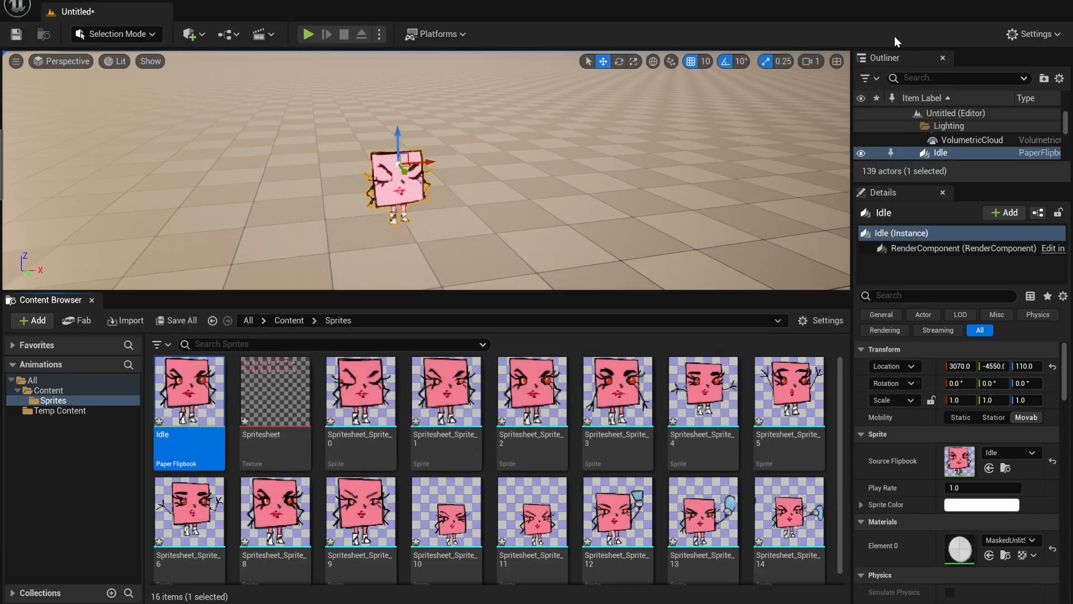
Examine the animated Idle character in the level from several distances and angles
scroll(507, 214, "up", 5)
scroll(506, 214, "down", 3)
scroll(507, 214, "down", 4)
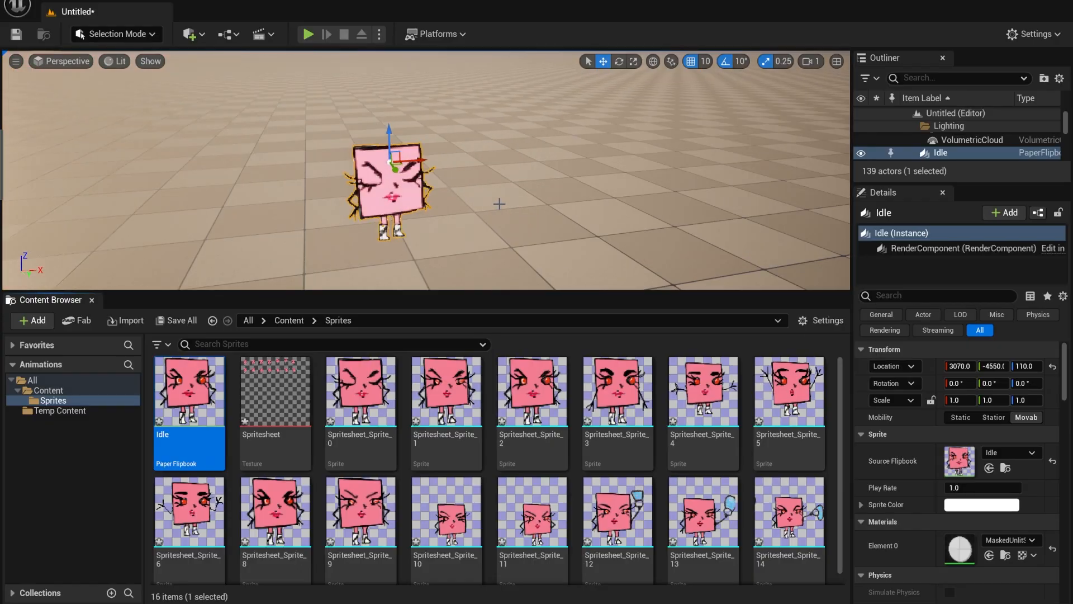
scroll(507, 214, "up", 2)
mouse_move(597, 249)
right_mouse_down()
mouse_move(545, 229)
mouse_move(565, 243)
mouse_move(548, 250)
mouse_move(615, 241)
right_mouse_up()
middle_click_drag(615, 241, 622, 216)
scroll(541, 211, "up", 5)
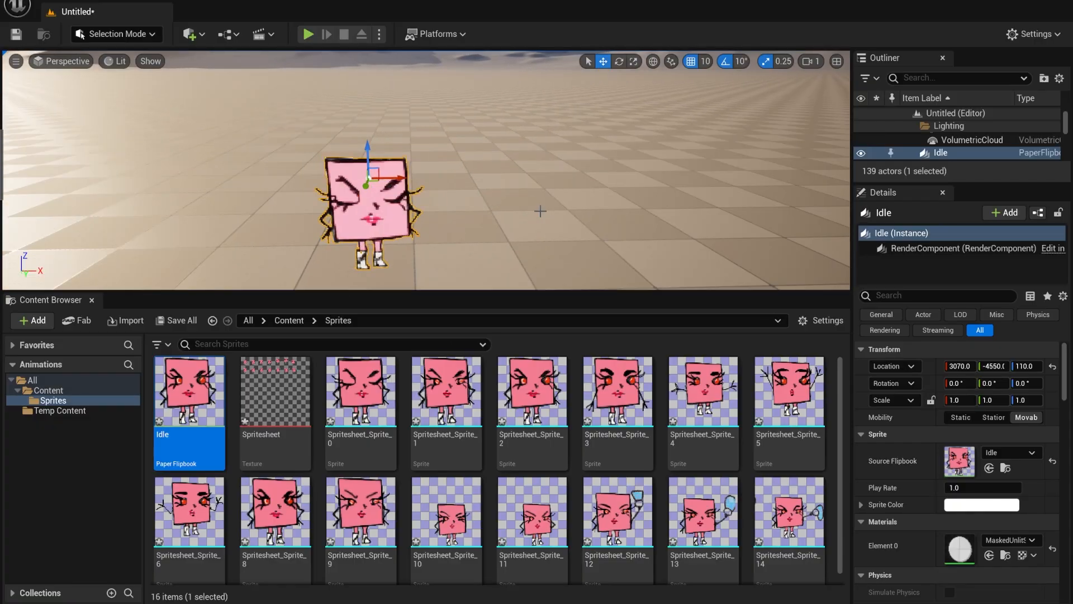
scroll(541, 210, "down", 5)
Lower the Idle flipbook toward the ground to a Z location of 80
middle_click_drag(527, 143, 511, 222)
scroll(528, 144, "up", 8)
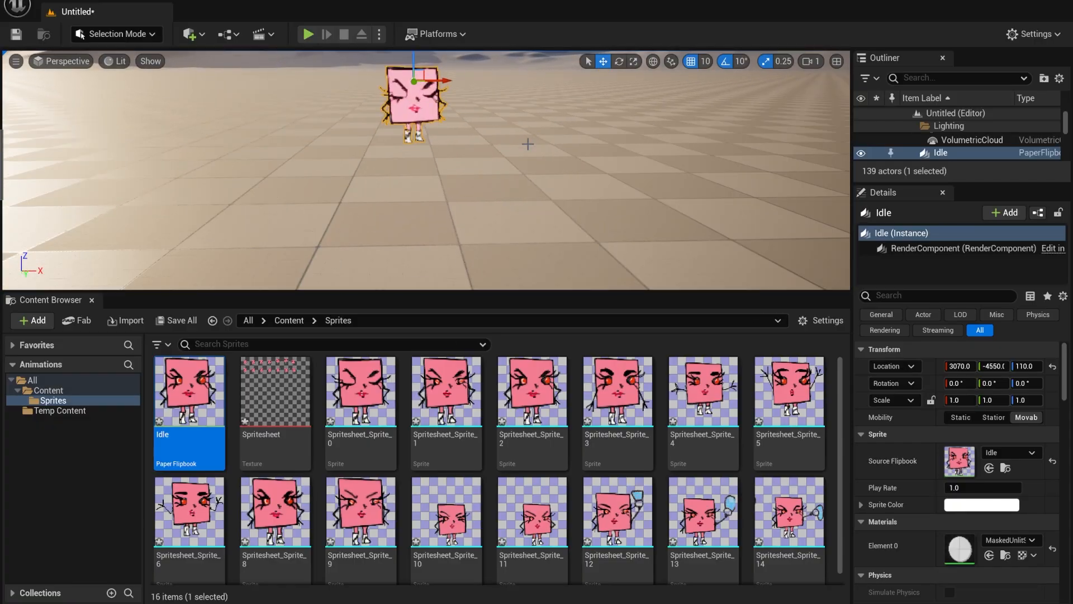
scroll(512, 125, "down", 8)
scroll(512, 125, "up", 6)
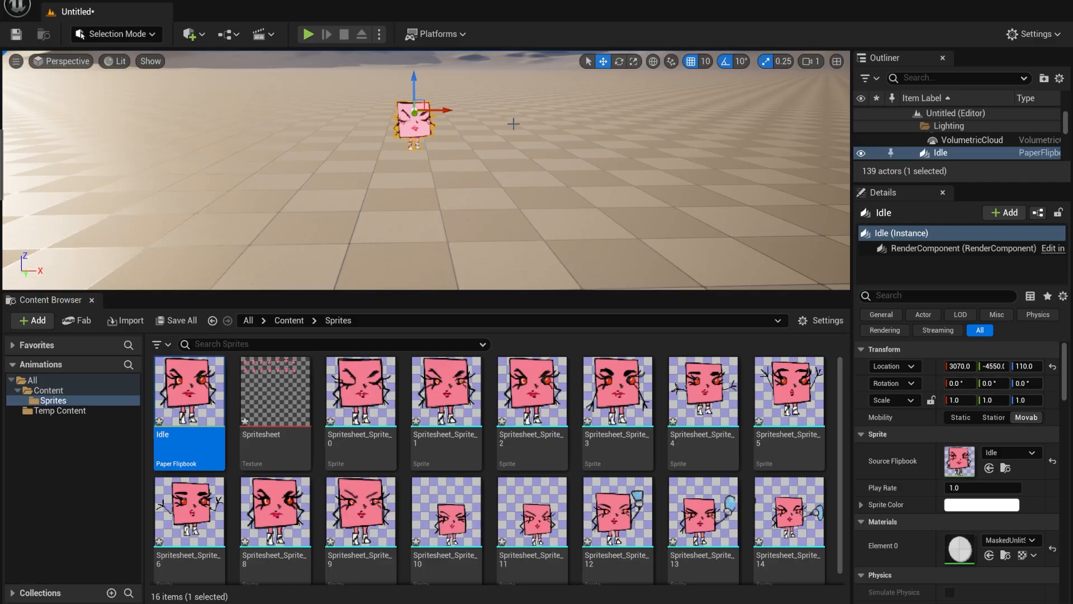
scroll(513, 124, "down", 5)
scroll(513, 123, "up", 4)
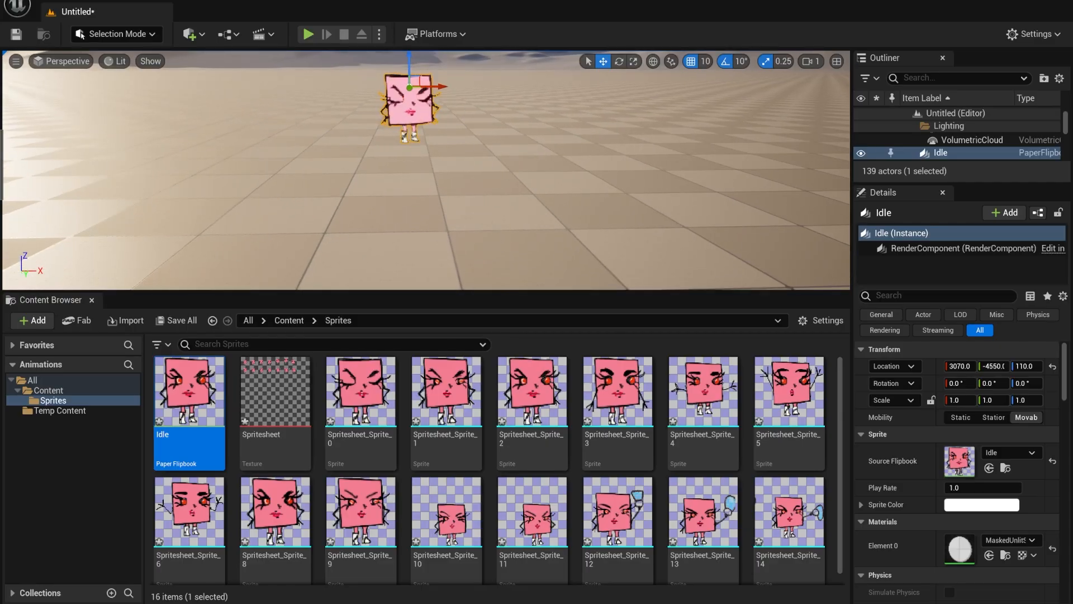
scroll(513, 123, "down", 4)
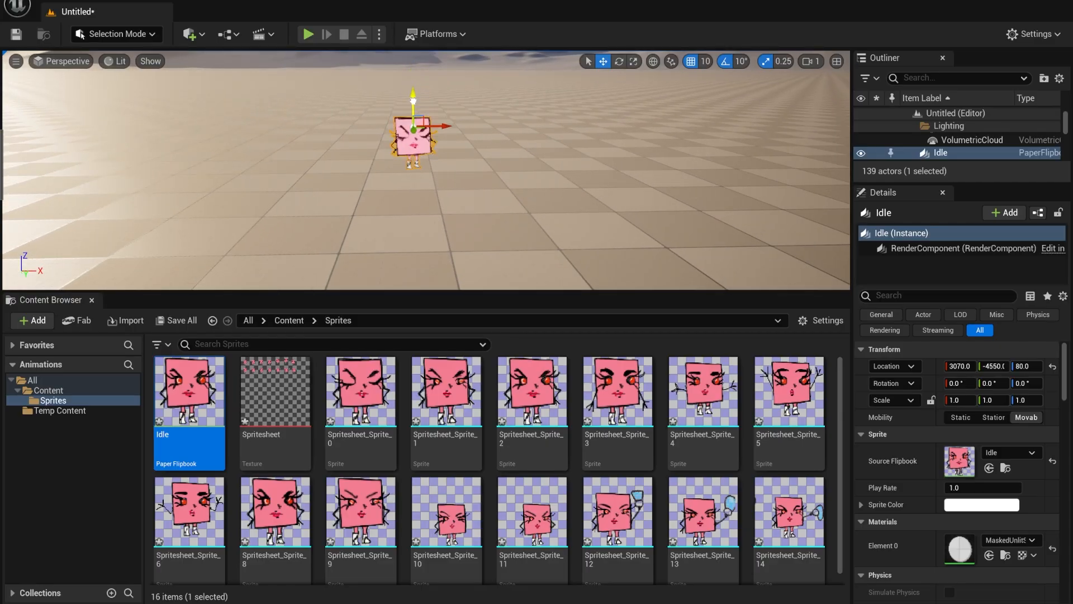